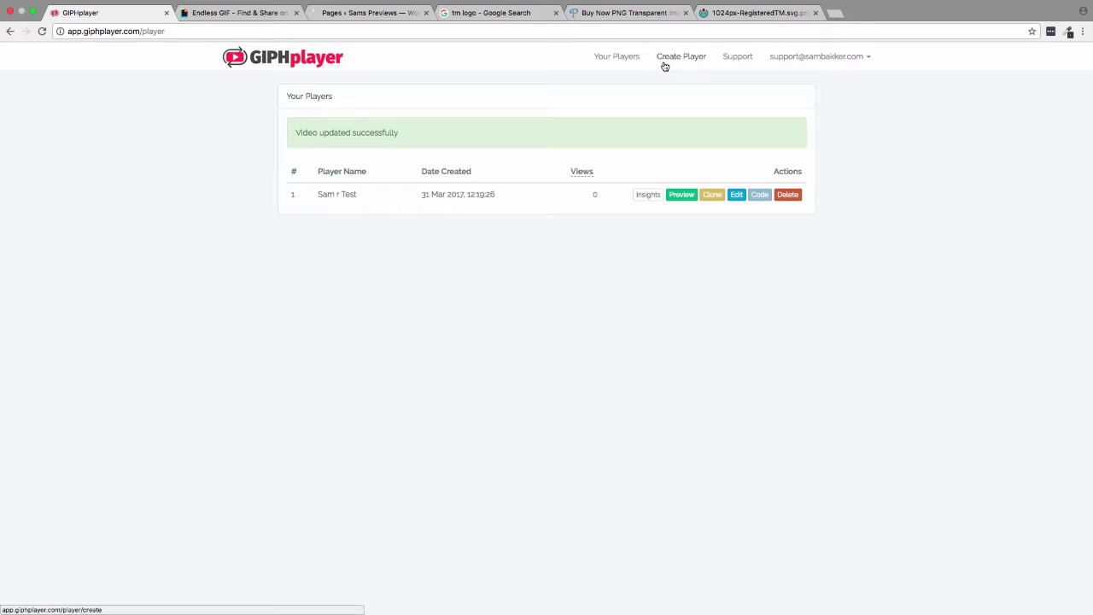
- Start a new player from the Create Player page in the top navigation
{"action": "left_click", "coordinate": [691, 60]}
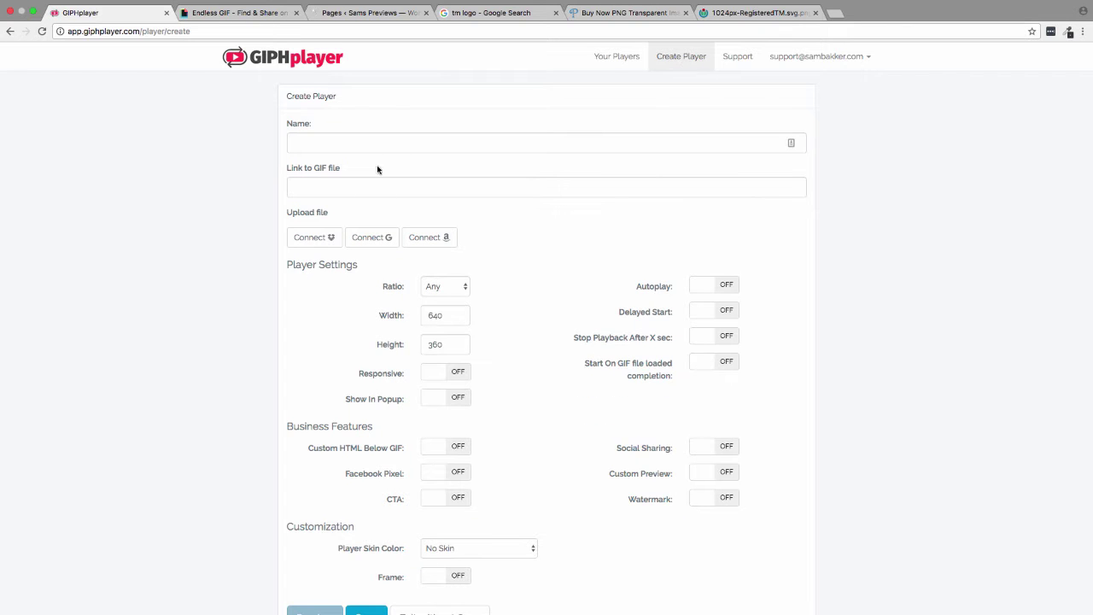
- Name the new player 'Demo Test', then bring up the pug GIF's Links panel on Giphy
{"action": "left_click", "coordinate": [375, 142]}
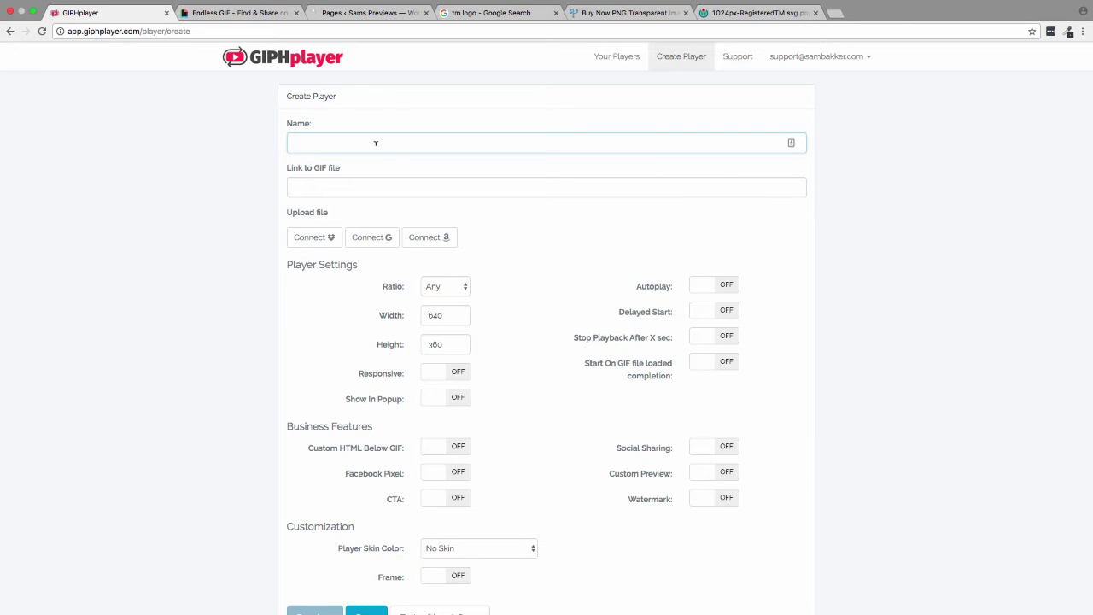
{"action": "type", "text": "Demo Test"}
{"action": "left_click", "coordinate": [327, 180]}
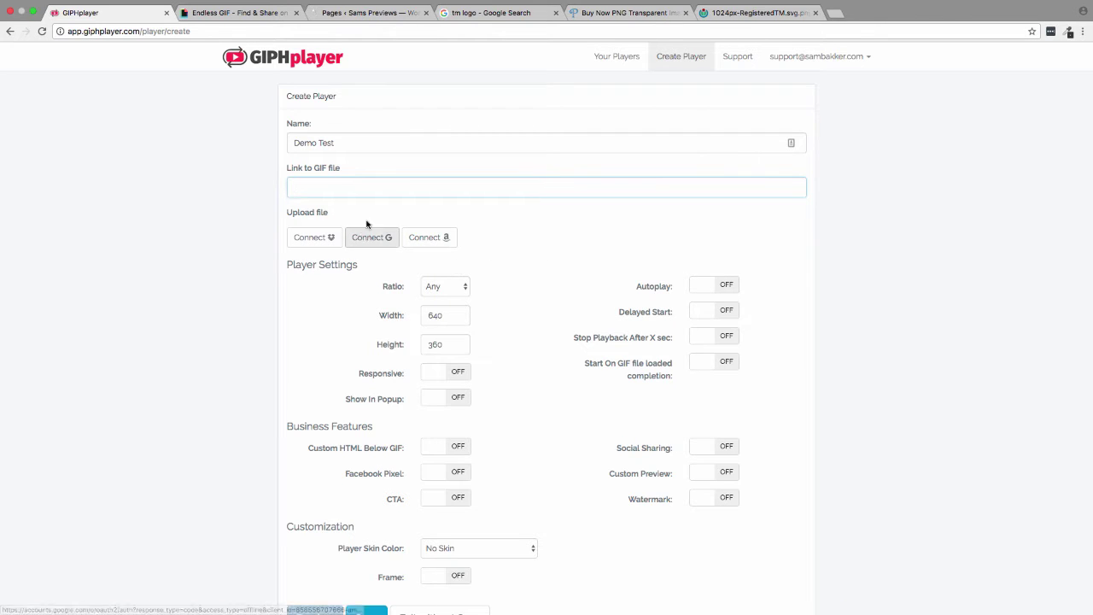
{"action": "left_click", "coordinate": [239, 13]}
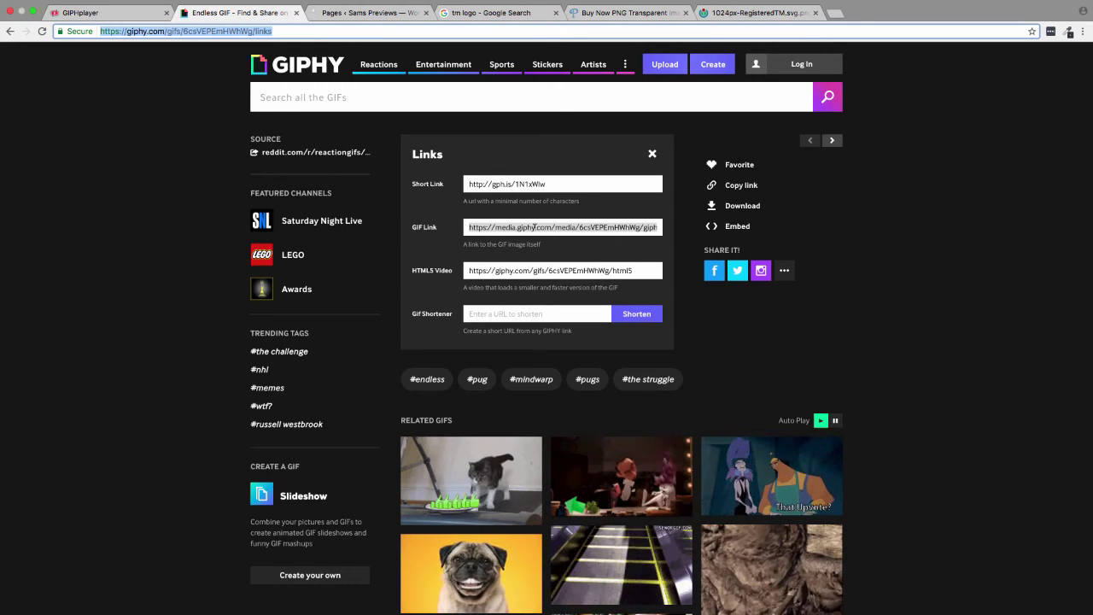
- Copy the pug GIF's GIF Link from Giphy and return to the Create Player form
{"action": "right_click", "coordinate": [537, 228]}
{"action": "left_click", "coordinate": [578, 254]}
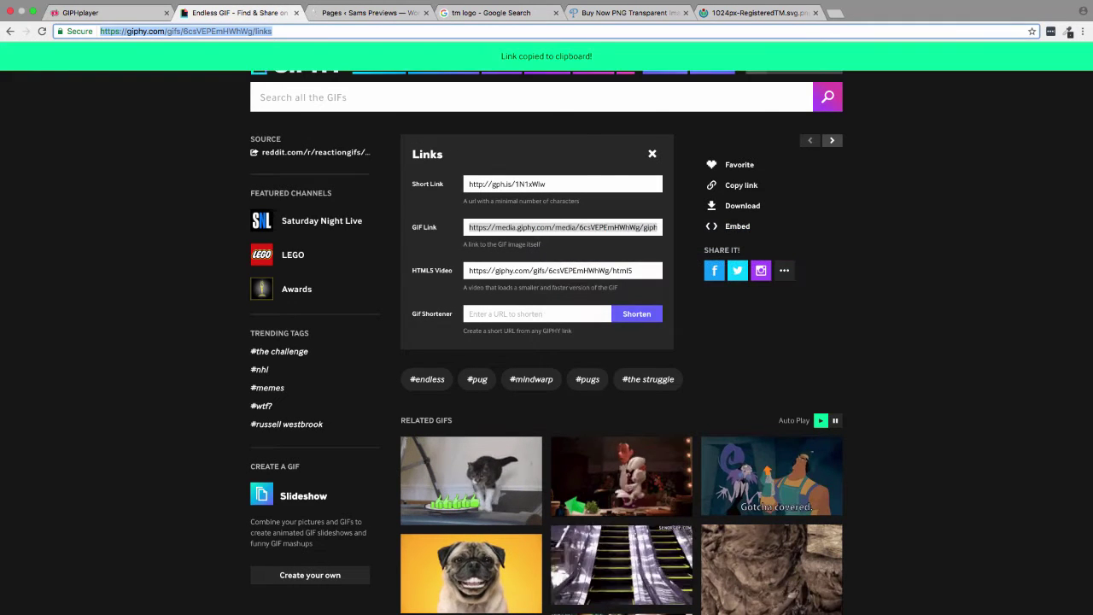
{"action": "left_click", "coordinate": [651, 156]}
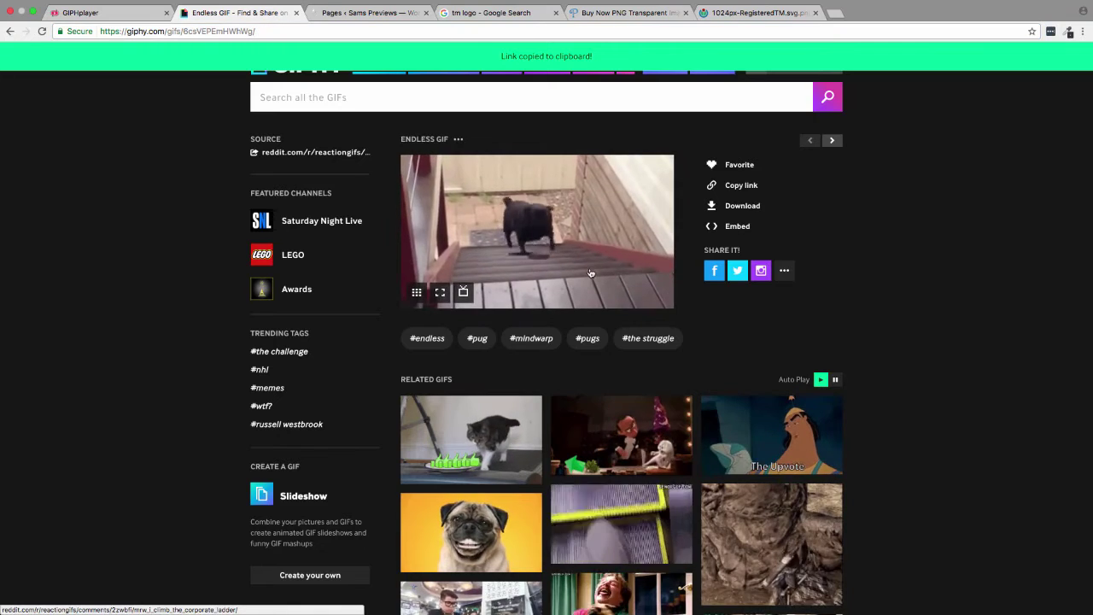
{"action": "left_click", "coordinate": [142, 14]}
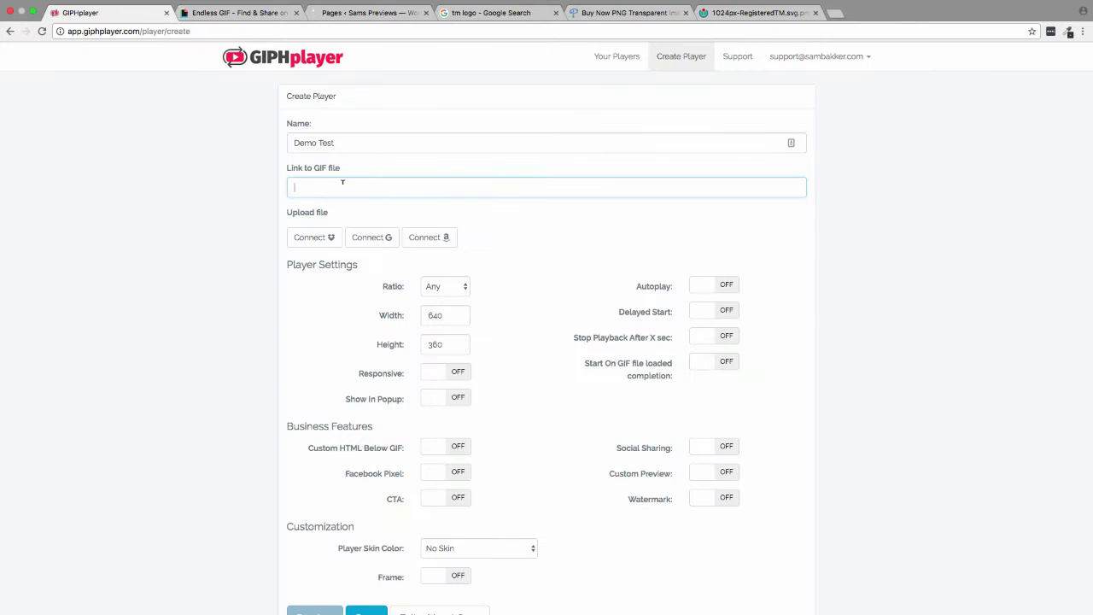
- Paste the pug GIF link, use its first frame as preview, and keep 16:9
{"action": "key", "text": "ctrl+v"}
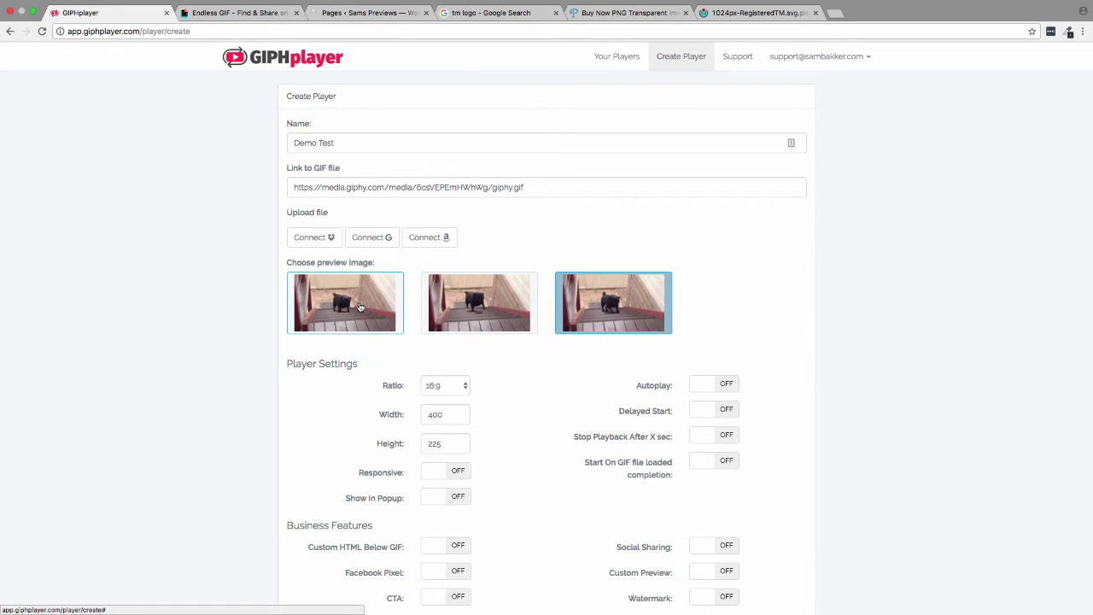
{"action": "left_click", "coordinate": [358, 308]}
{"action": "scroll", "coordinate": [458, 385], "scroll_direction": "down", "scroll_amount": 3}
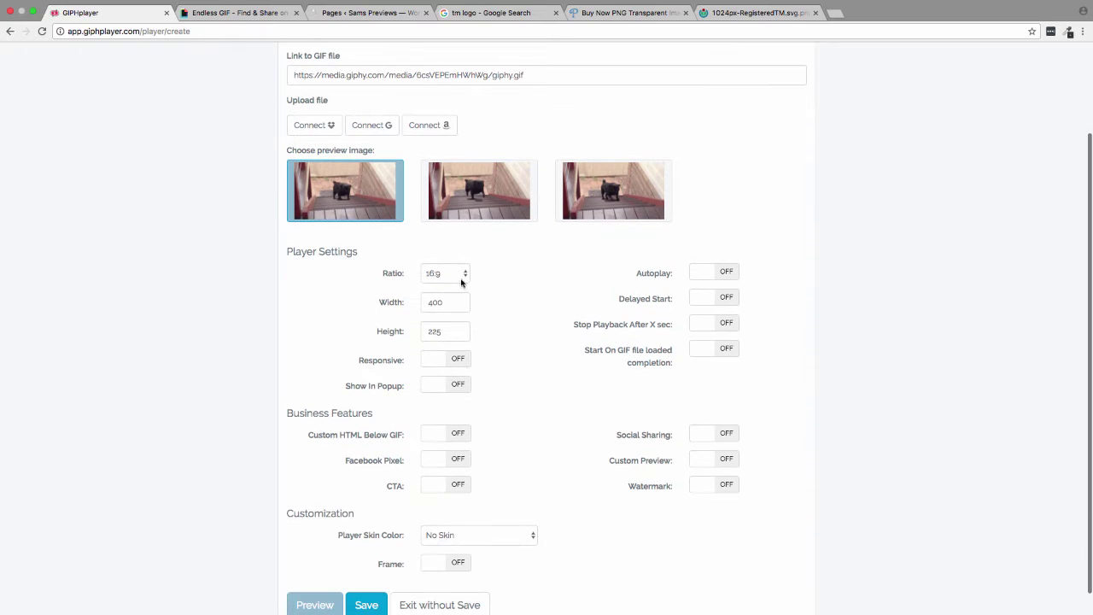
{"action": "left_click", "coordinate": [461, 281]}
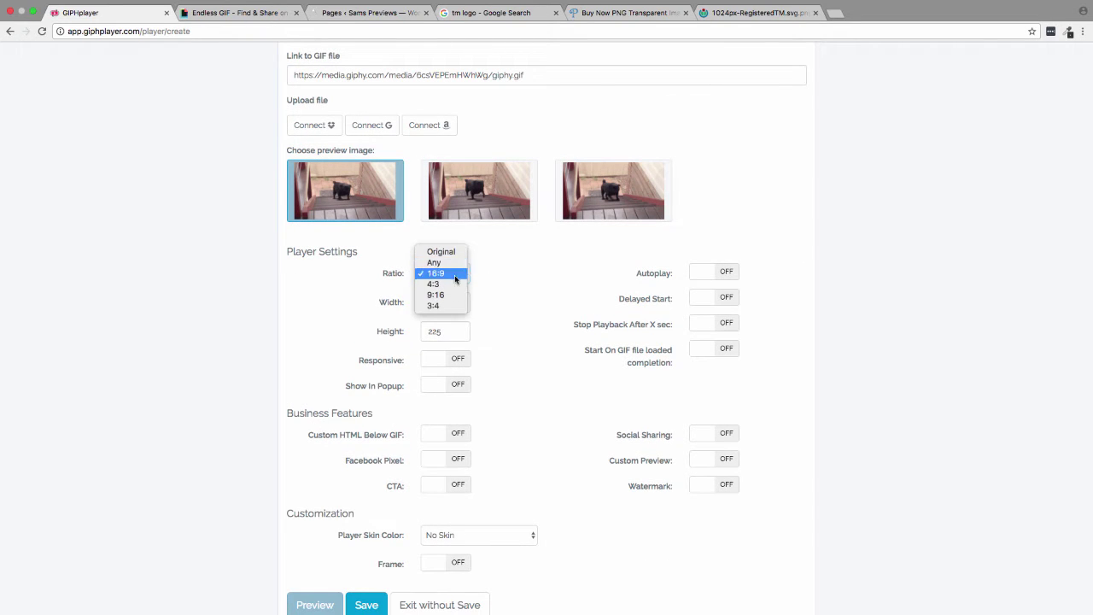
{"action": "left_click", "coordinate": [455, 277]}
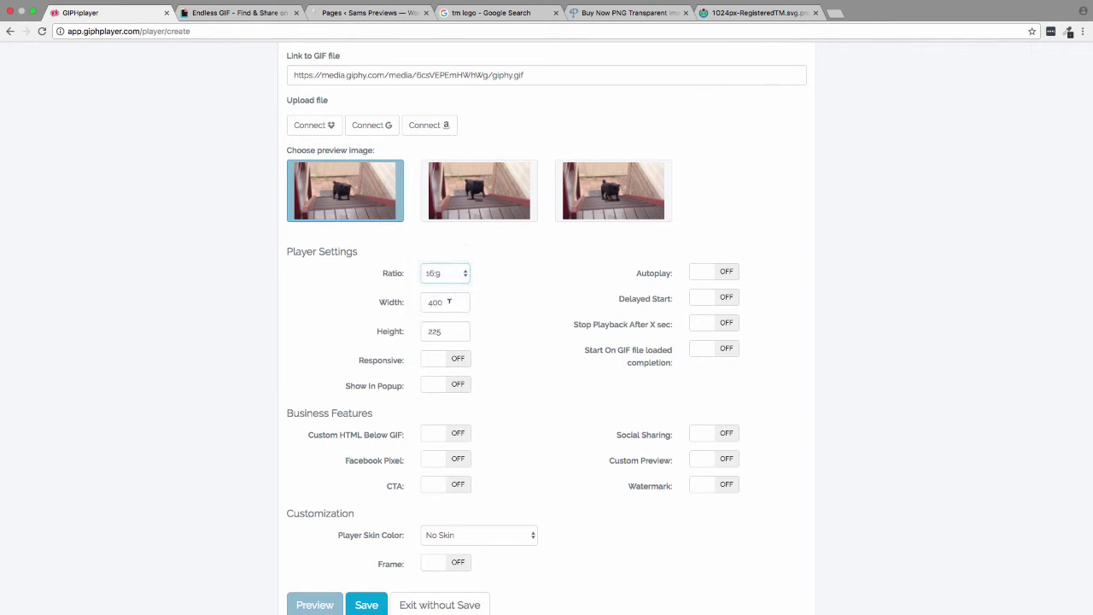
- Set the player size to 1280 × 720, leaving Responsive and Show In Popup off
{"action": "left_click_drag", "start_coordinate": [448, 301], "coordinate": [407, 302]}
{"action": "type", "text": "1280"}
{"action": "key", "text": "Tab"}
{"action": "type", "text": "7"}
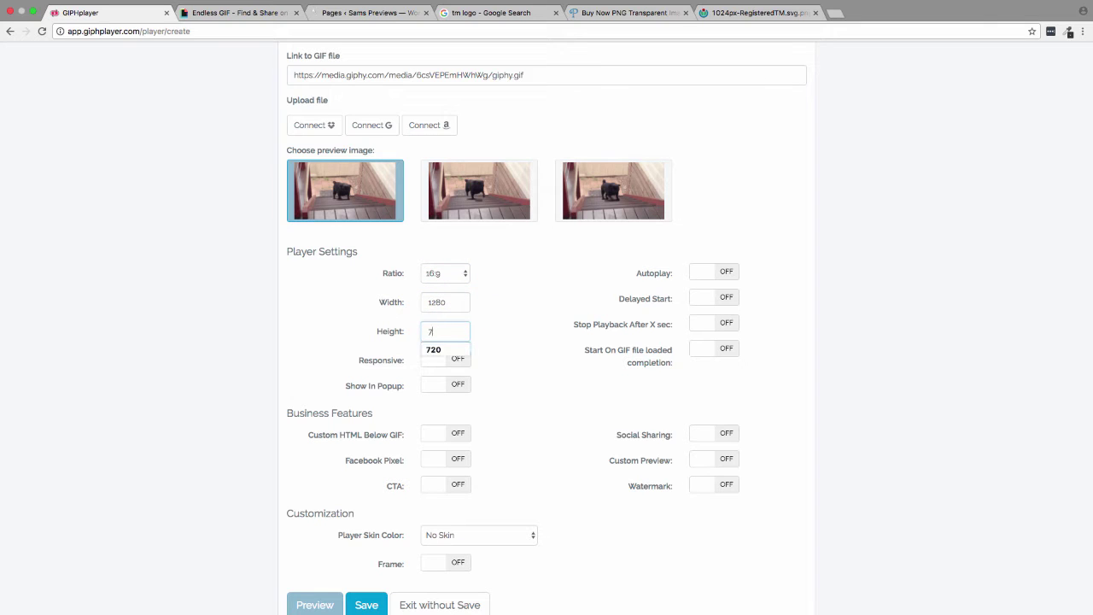
{"action": "type", "text": "20"}
{"action": "left_click", "coordinate": [517, 302]}
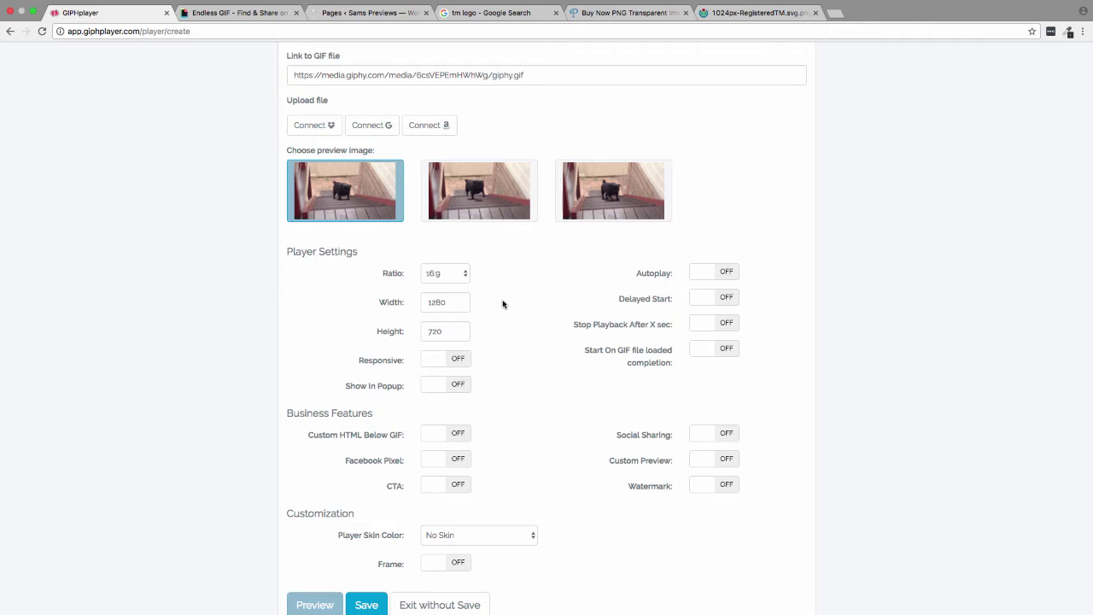
{"action": "left_click", "coordinate": [444, 359]}
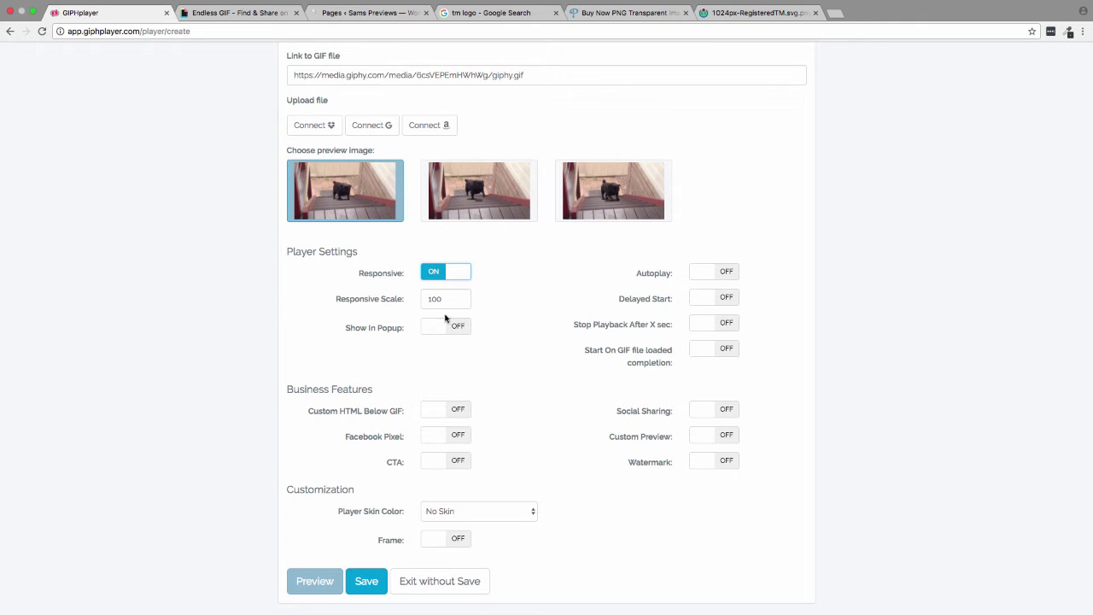
{"action": "left_click", "coordinate": [437, 325]}
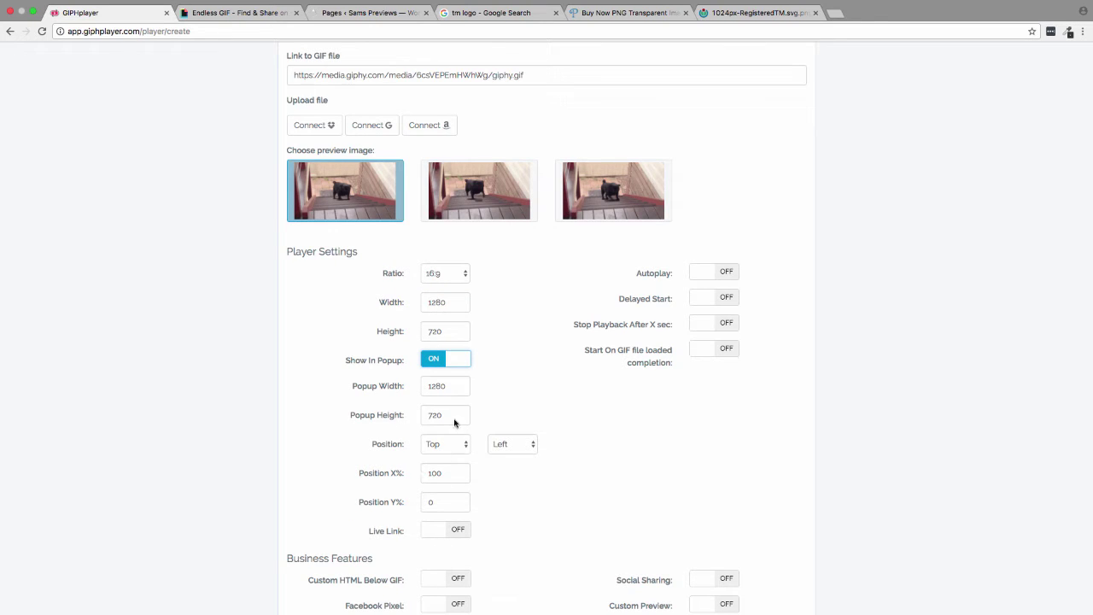
{"action": "left_click", "coordinate": [441, 363]}
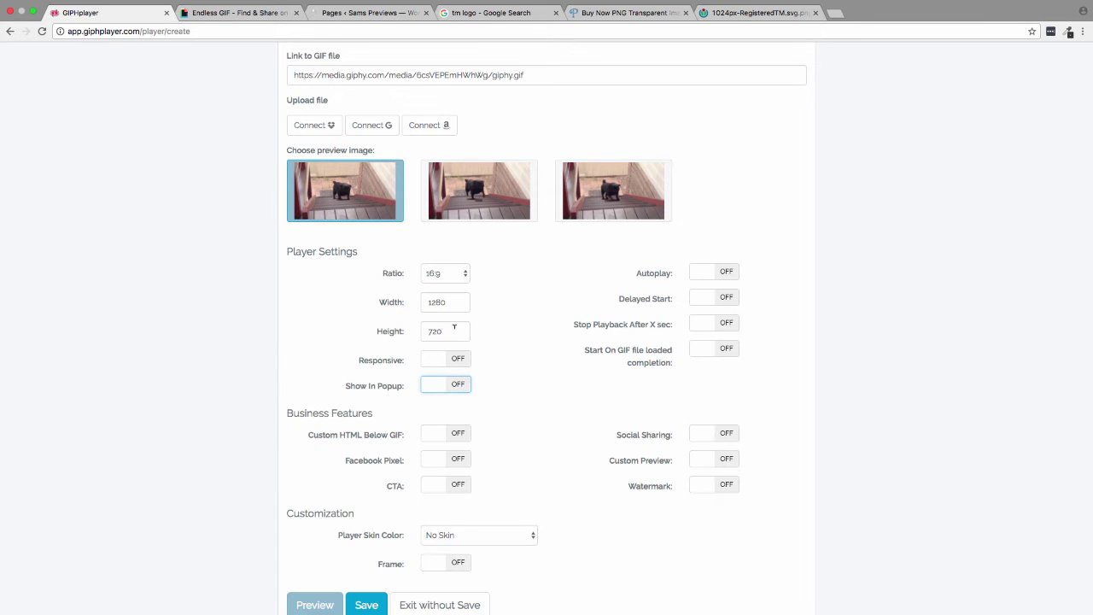
{"action": "scroll", "coordinate": [502, 331], "scroll_direction": "down", "scroll_amount": 1}
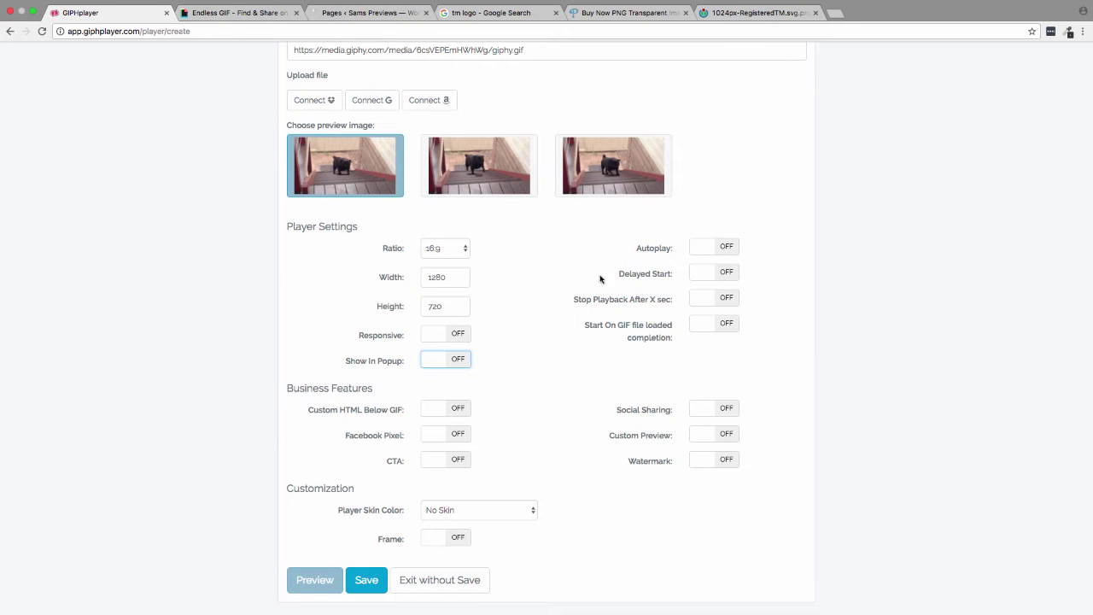
{"action": "left_click", "coordinate": [707, 247]}
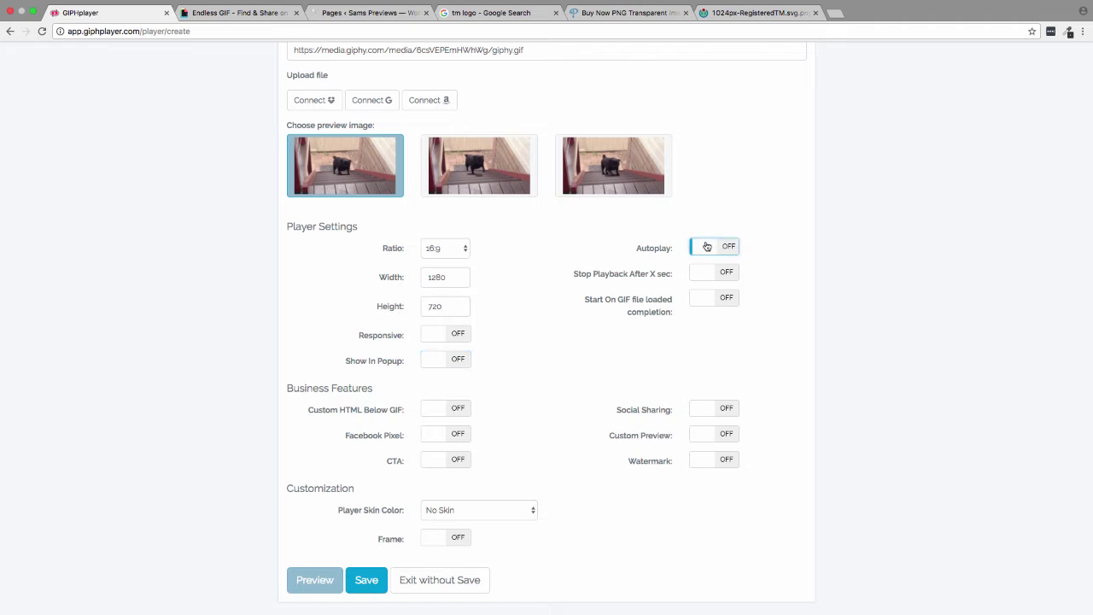
{"action": "left_click", "coordinate": [705, 247]}
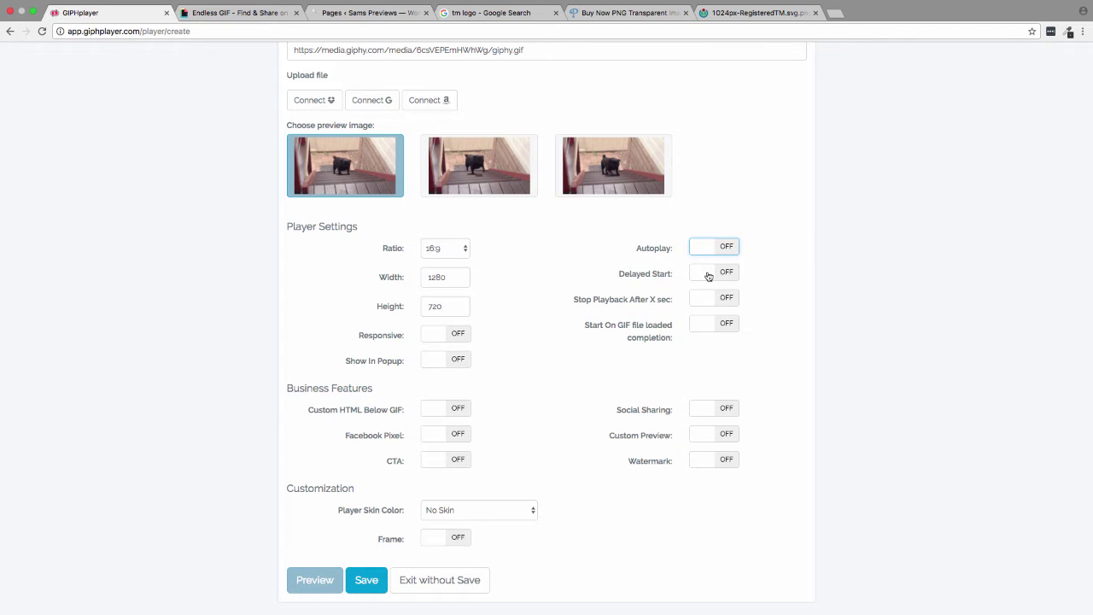
{"action": "left_click", "coordinate": [708, 274]}
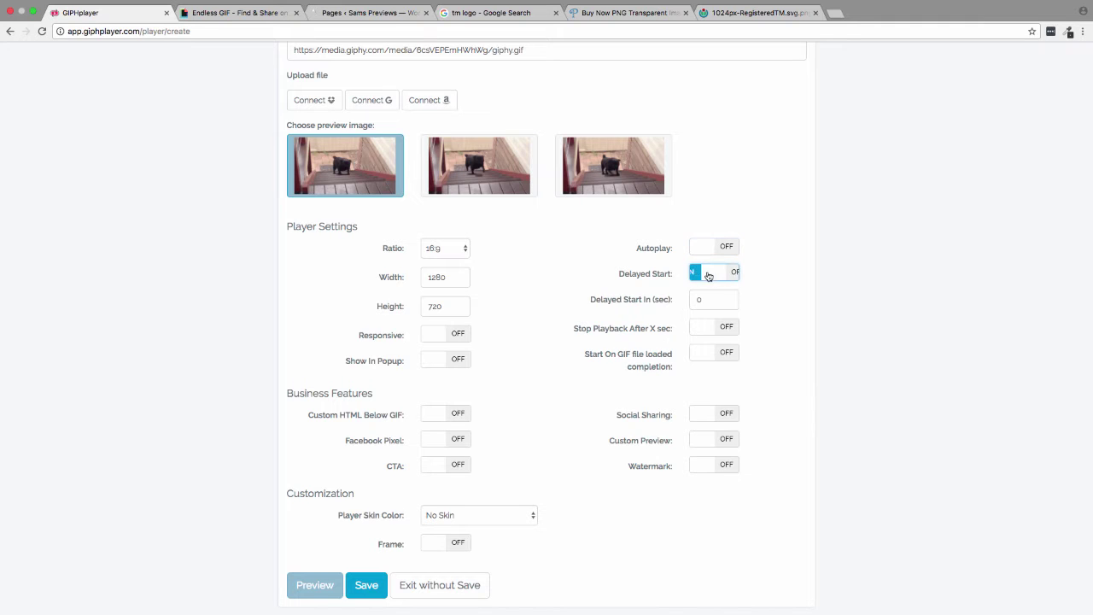
{"action": "left_click", "coordinate": [700, 275]}
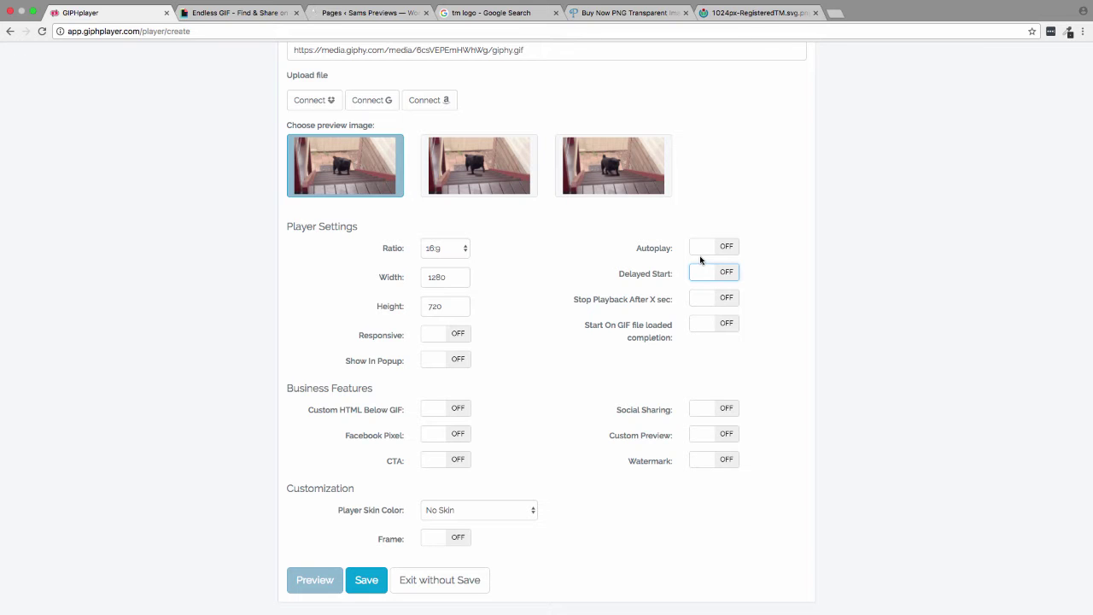
{"action": "scroll", "coordinate": [702, 260], "scroll_direction": "up", "scroll_amount": 1}
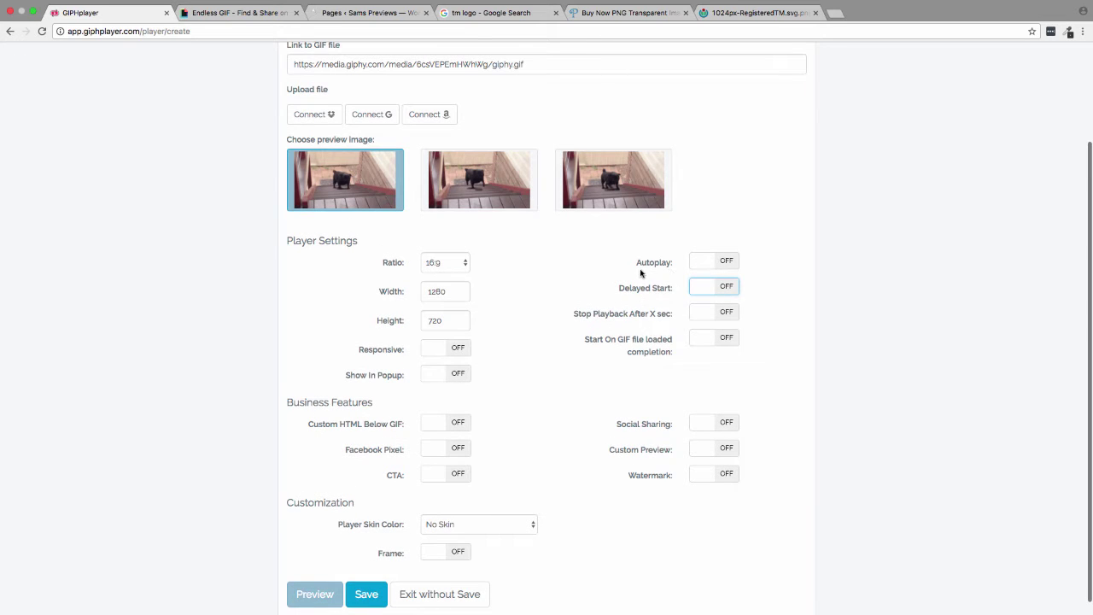
{"action": "scroll", "coordinate": [393, 395], "scroll_direction": "down", "scroll_amount": 1}
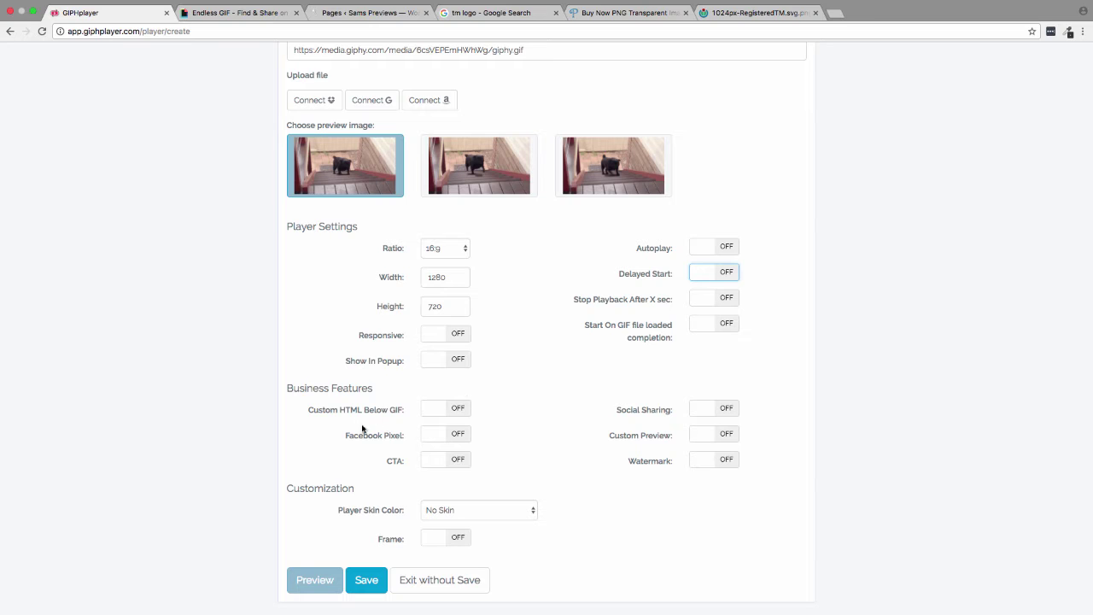
- Turn on Custom HTML Below GIF with code <center><b>GIPH PLAYER DEMO</b></center>
{"action": "left_click", "coordinate": [442, 411]}
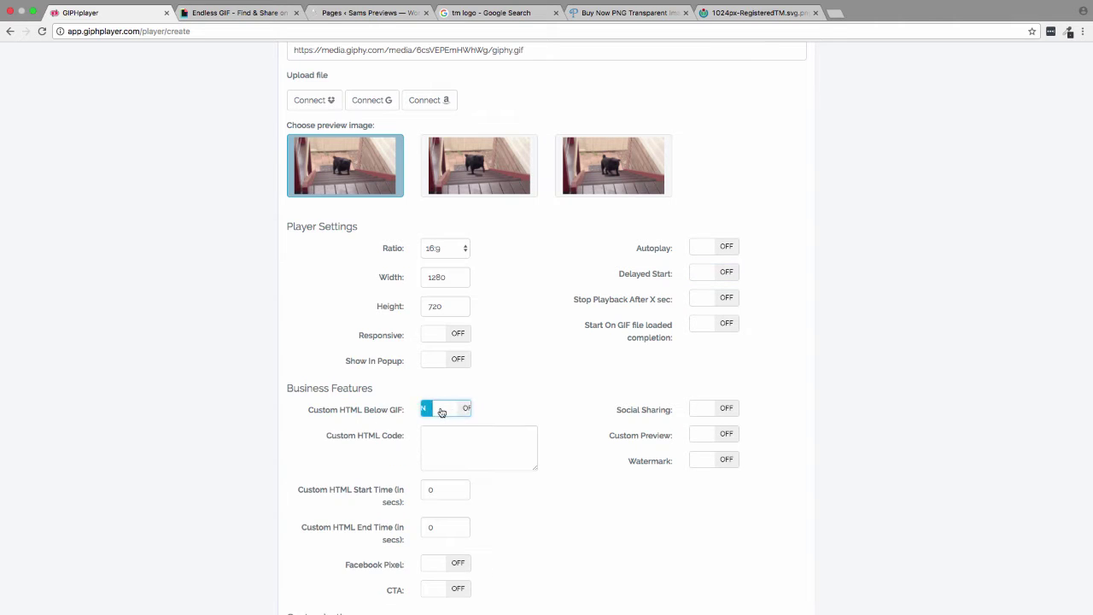
{"action": "scroll", "coordinate": [552, 404], "scroll_direction": "down", "scroll_amount": 3}
{"action": "left_click", "coordinate": [474, 339]}
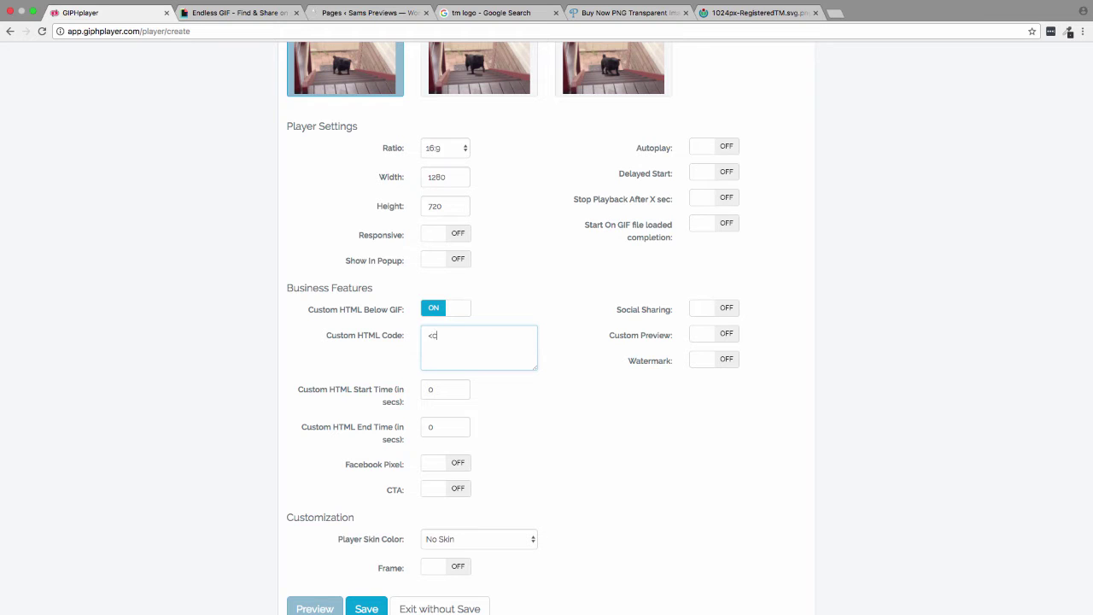
{"action": "type", "text": "enter><b>GIPH PLAYER DEMO</b"}
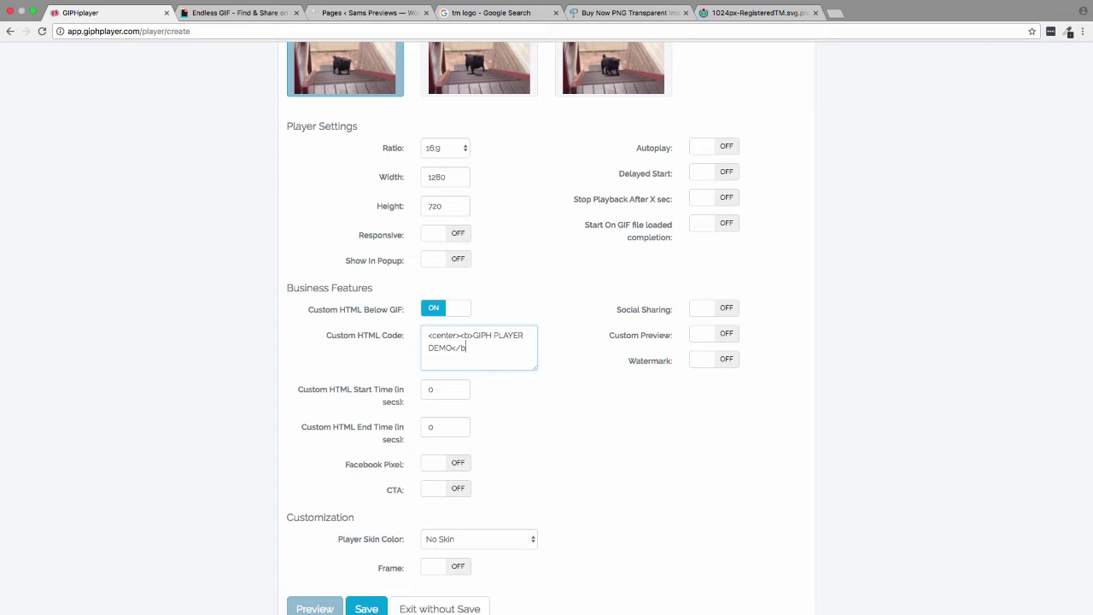
{"action": "type", "text": "></center>"}
{"action": "scroll", "coordinate": [427, 405], "scroll_direction": "down", "scroll_amount": 1}
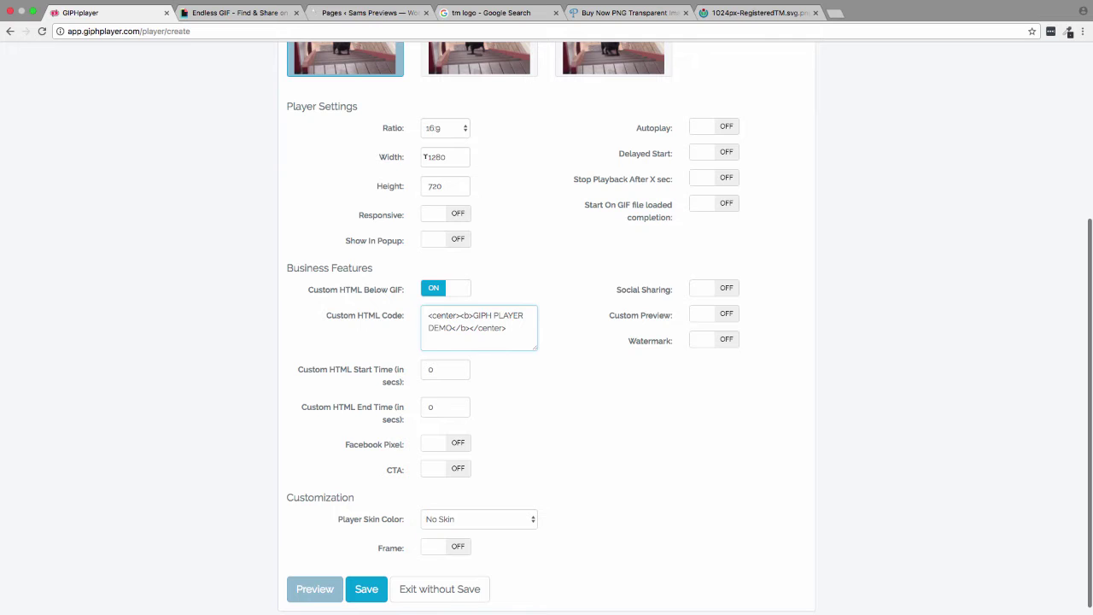
{"action": "scroll", "coordinate": [352, 330], "scroll_direction": "down", "scroll_amount": 1}
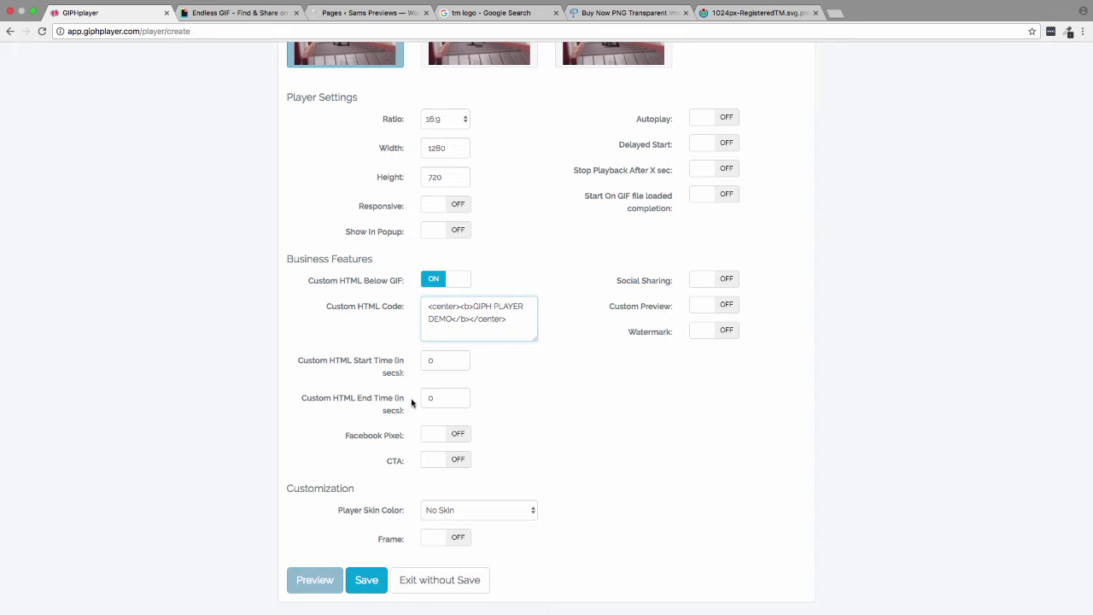
- Switch the CTA toggle on under Business Features, leaving Facebook Pixel tracking off
{"action": "left_click", "coordinate": [508, 406]}
{"action": "left_click", "coordinate": [427, 435]}
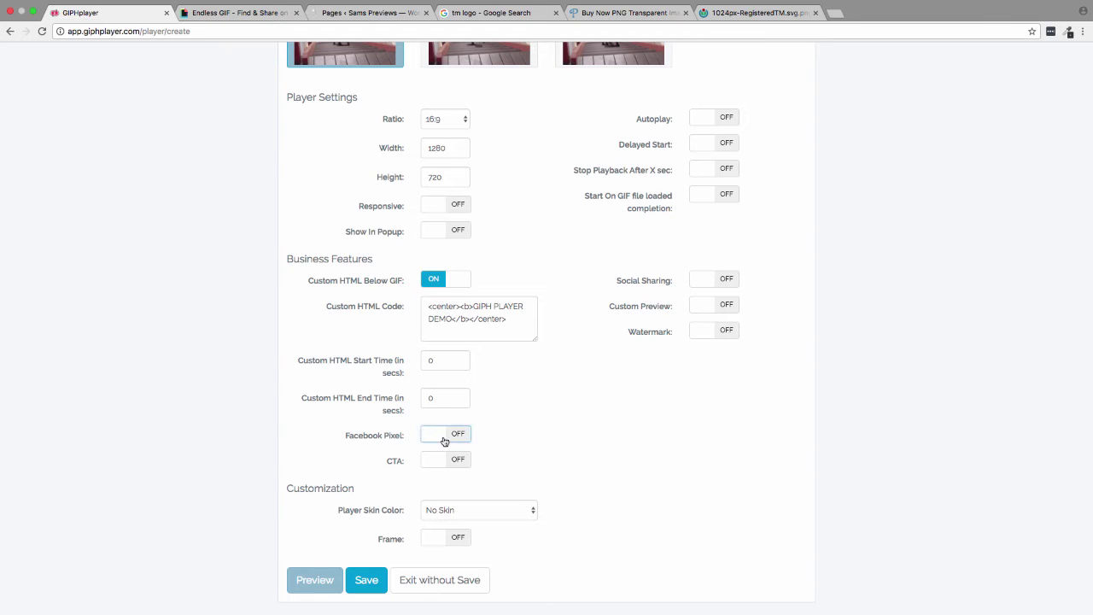
{"action": "left_click", "coordinate": [456, 436]}
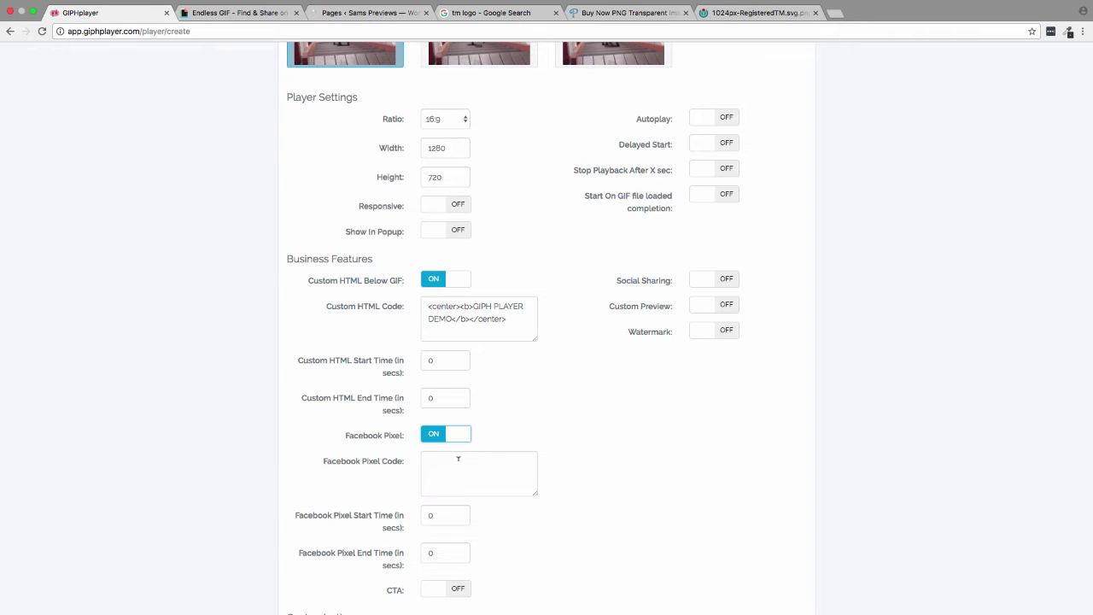
{"action": "left_click", "coordinate": [462, 440]}
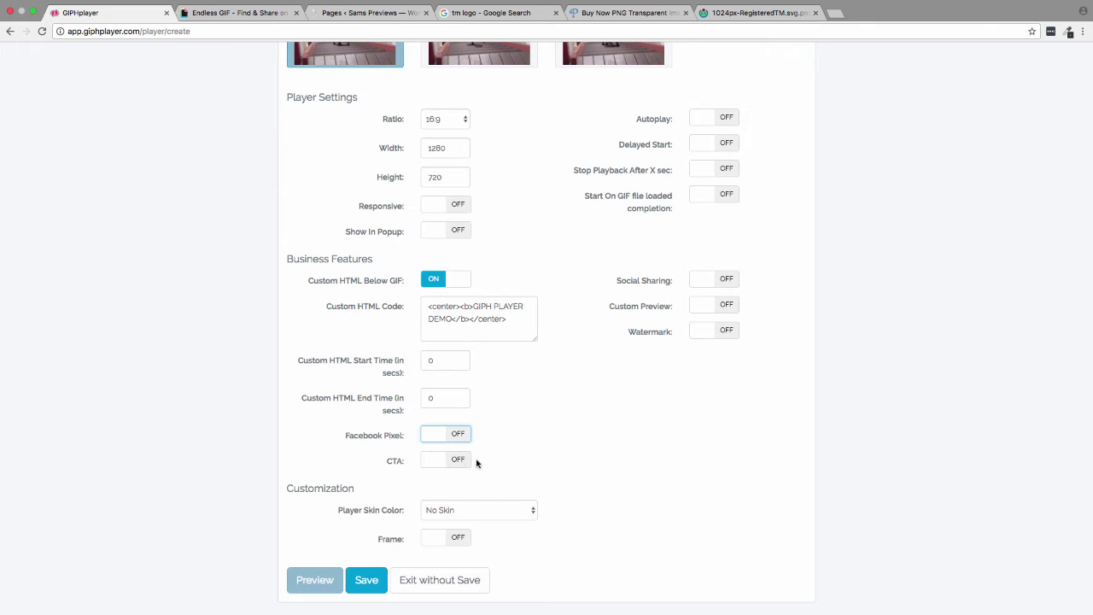
{"action": "left_click", "coordinate": [454, 462]}
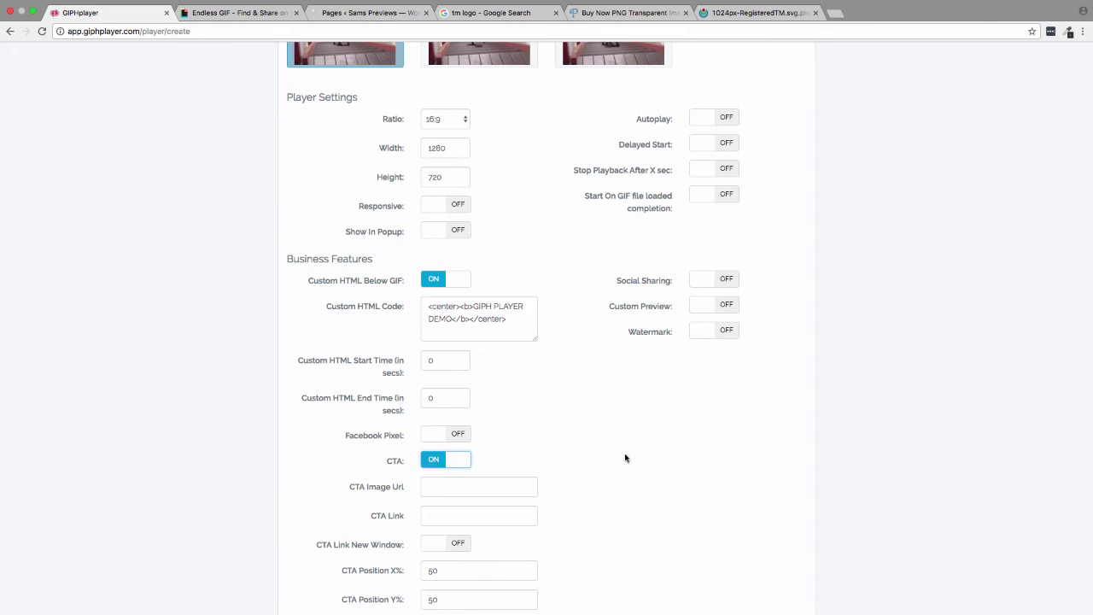
{"action": "scroll", "coordinate": [631, 458], "scroll_direction": "down", "scroll_amount": 5}
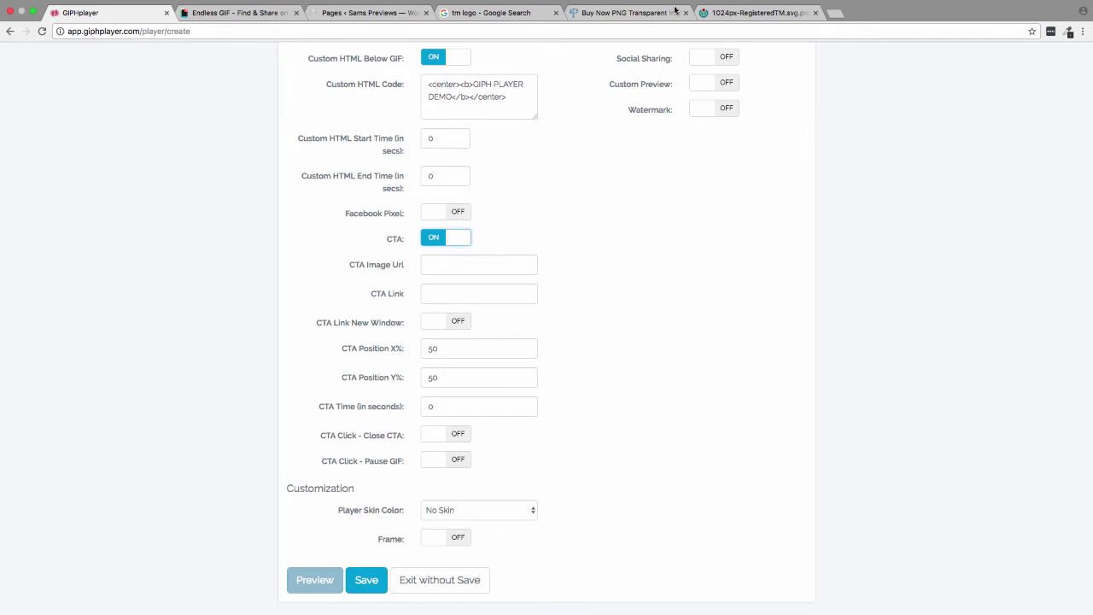
- Set the blue Buy Now starburst image address from PNGAll as the CTA Image Url
{"action": "left_click", "coordinate": [632, 12]}
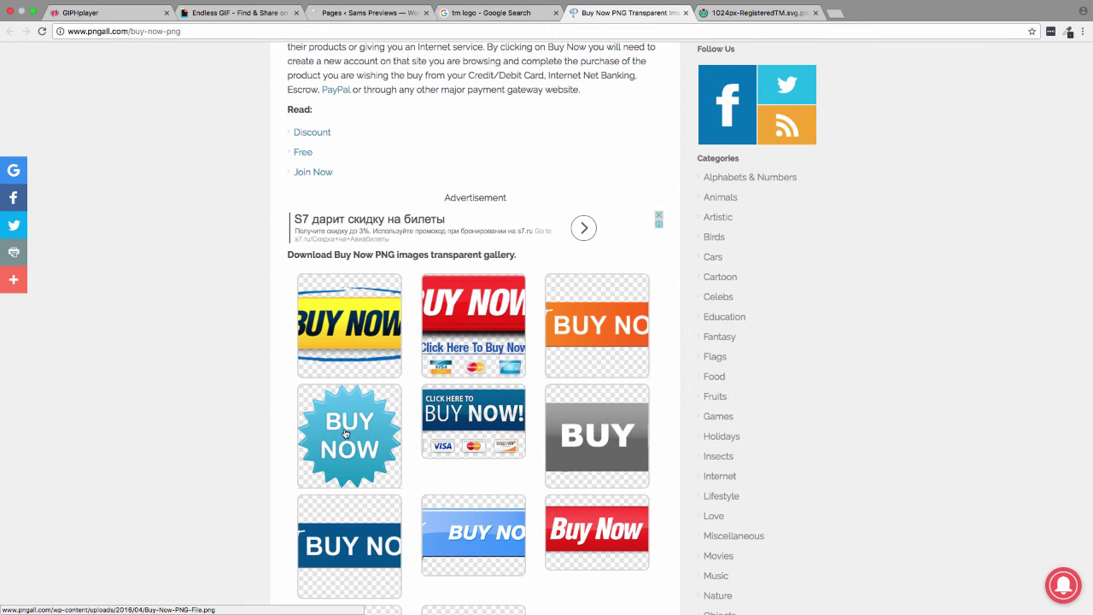
{"action": "right_click", "coordinate": [346, 434]}
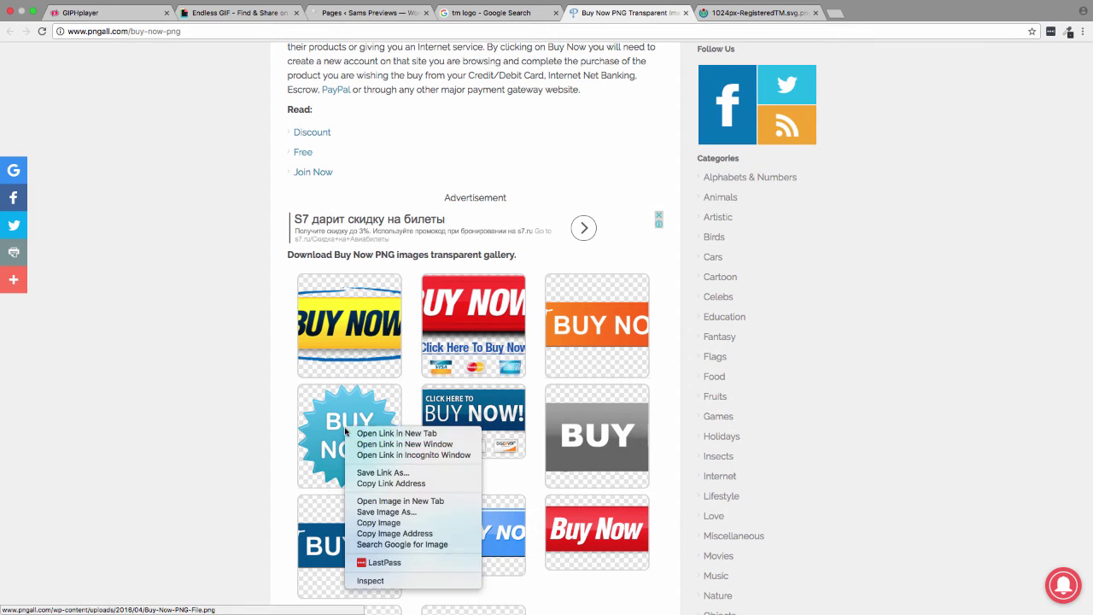
{"action": "left_click", "coordinate": [381, 533]}
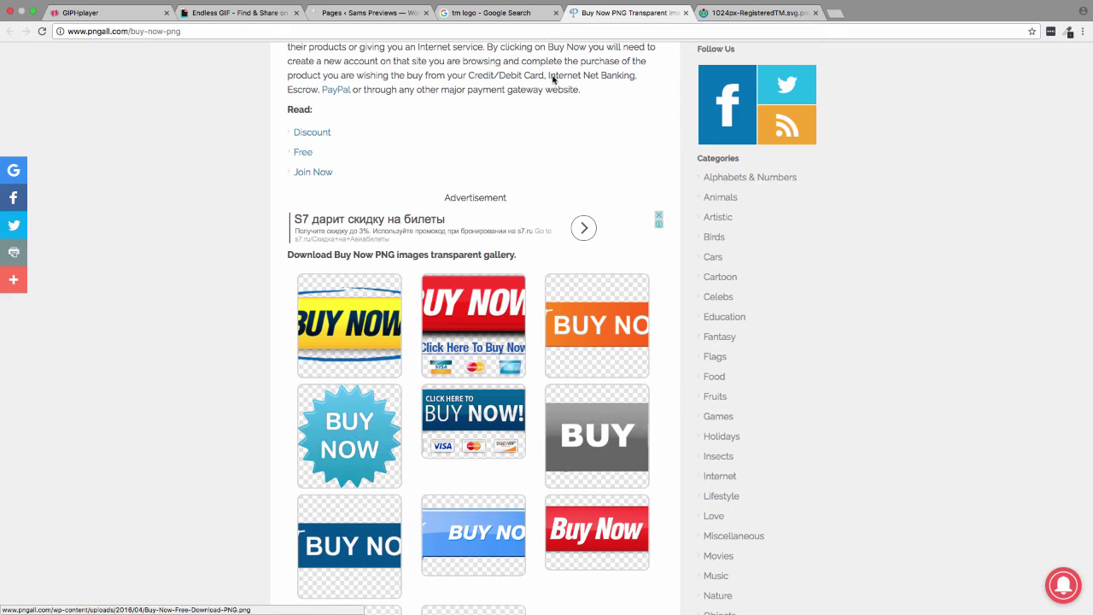
{"action": "left_click", "coordinate": [95, 13]}
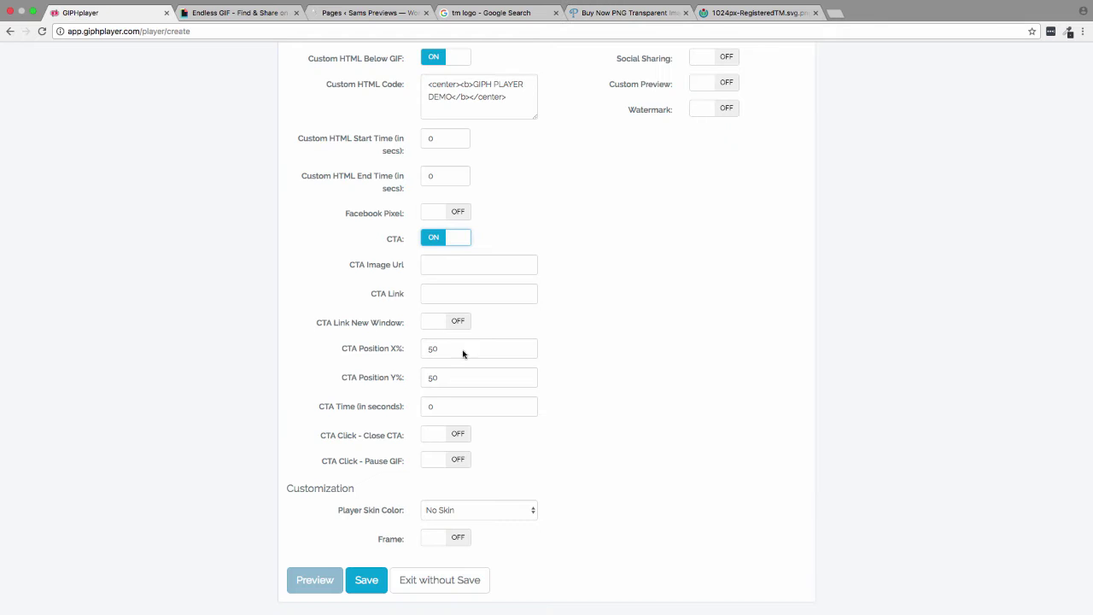
{"action": "left_click", "coordinate": [469, 266]}
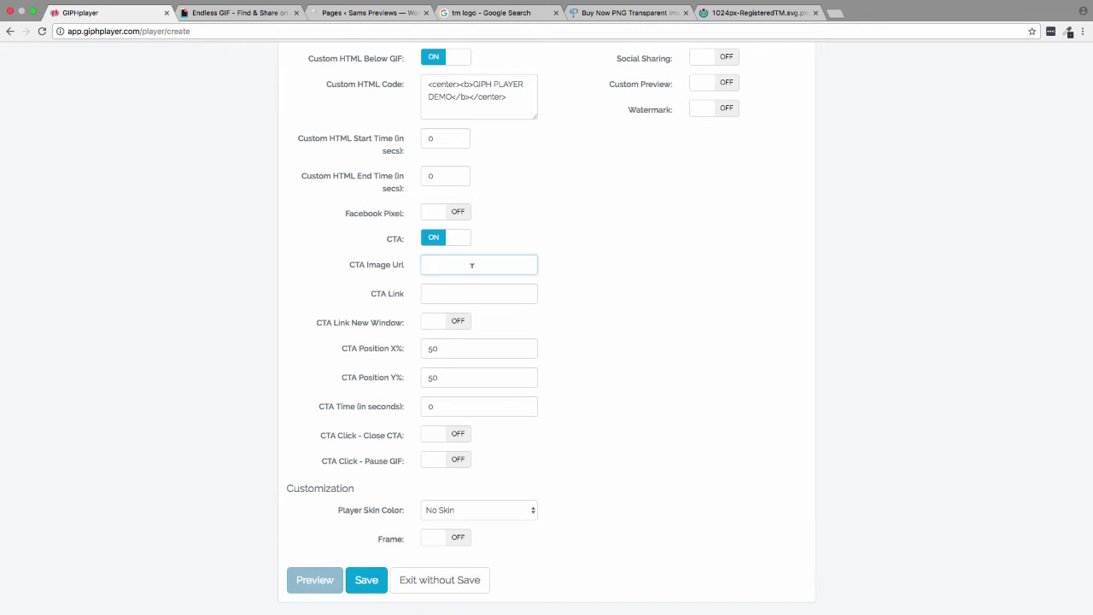
{"action": "key", "text": "super+v"}
- Select the giphy.com address on the pug GIF's Giphy page for the CTA link
{"action": "left_click", "coordinate": [468, 291]}
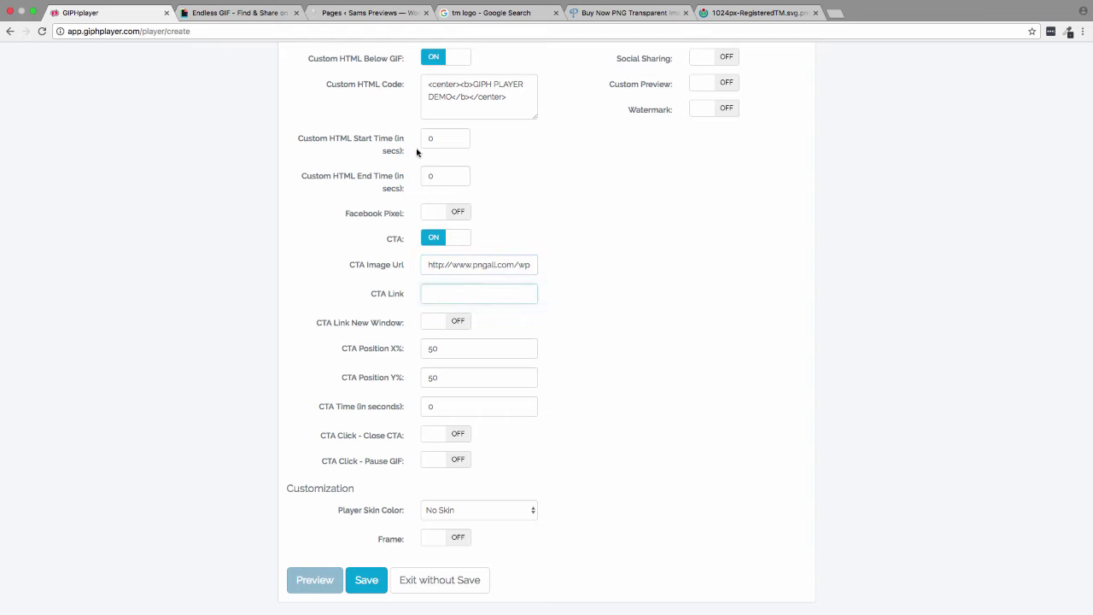
{"action": "left_click", "coordinate": [255, 19]}
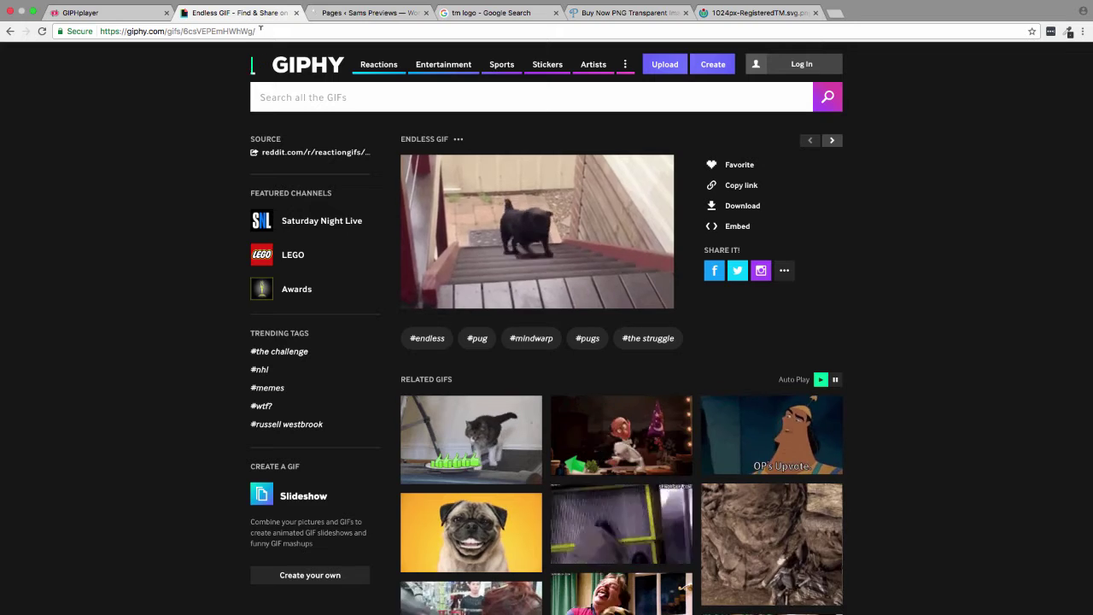
{"action": "left_click_drag", "start_coordinate": [168, 31], "coordinate": [100, 31]}
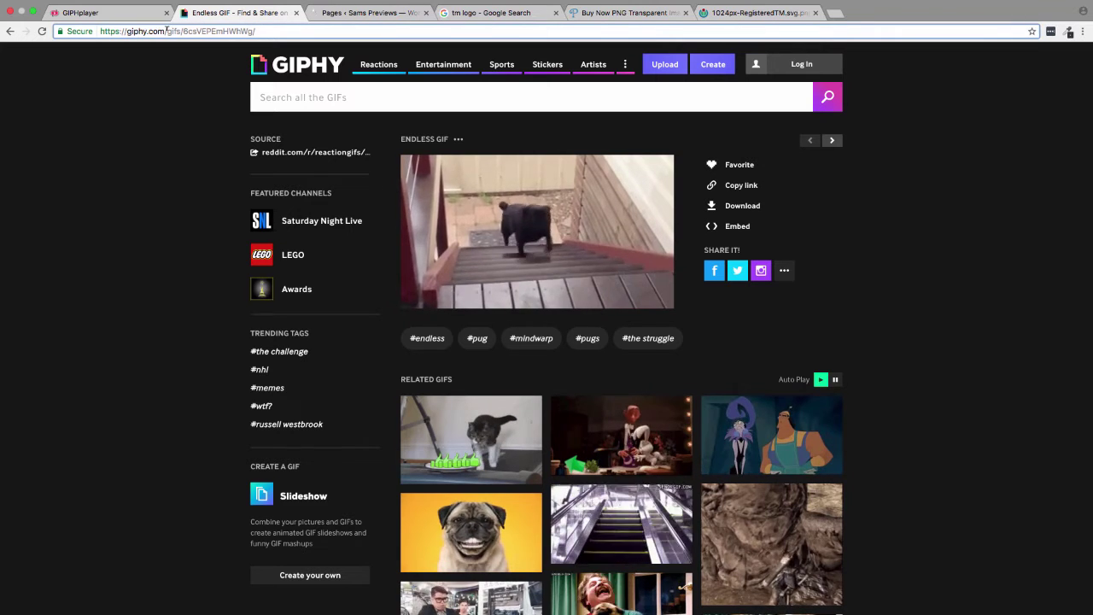
{"action": "left_click", "coordinate": [97, 6]}
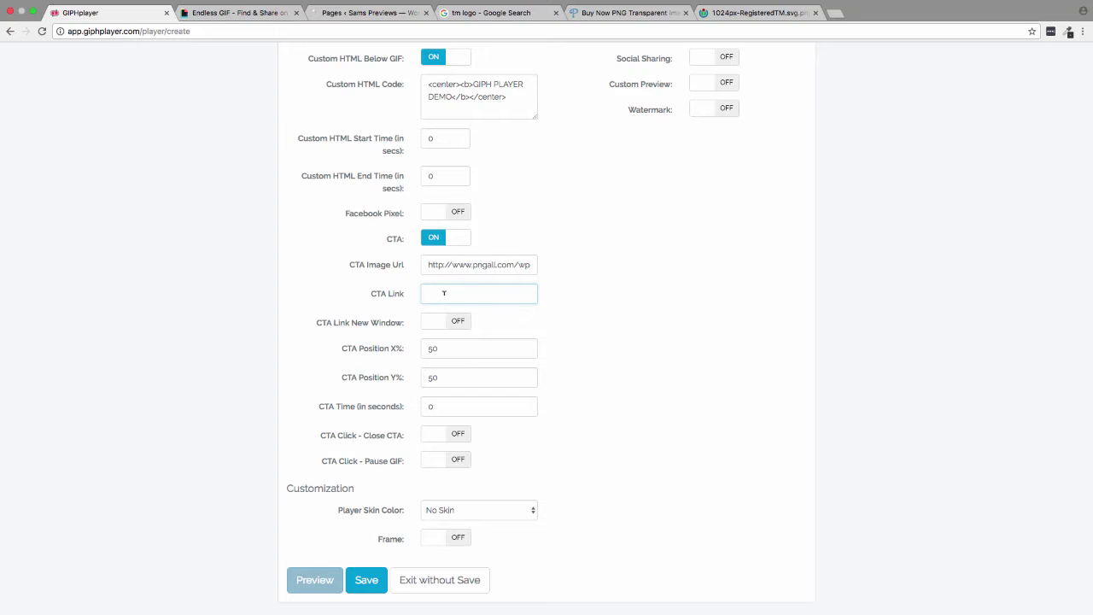
{"action": "key", "text": "super+v"}
{"action": "left_click", "coordinate": [454, 327]}
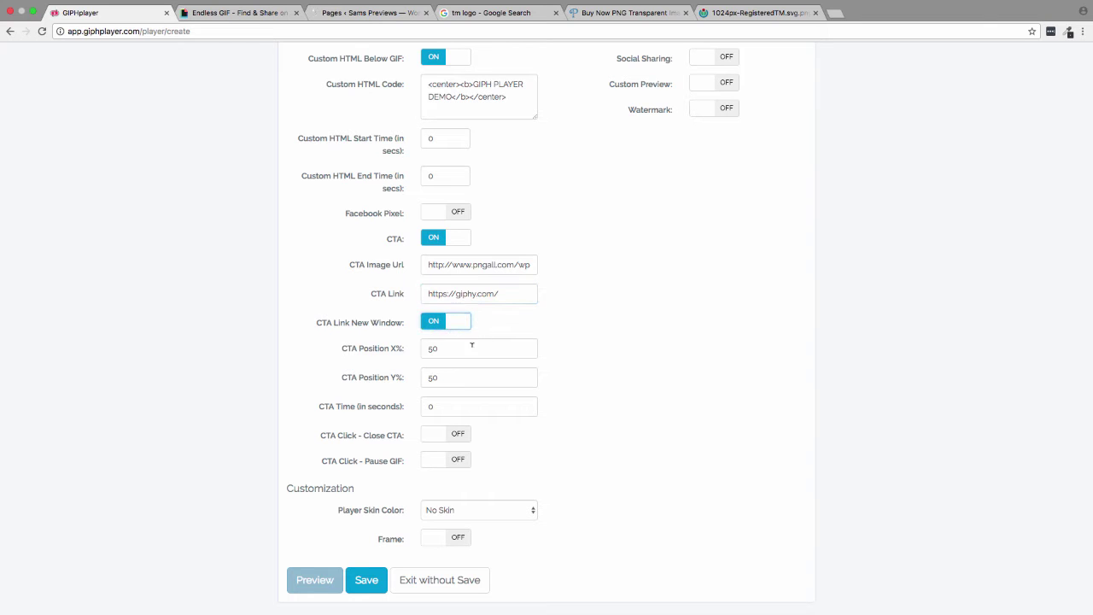
{"action": "left_click", "coordinate": [462, 348]}
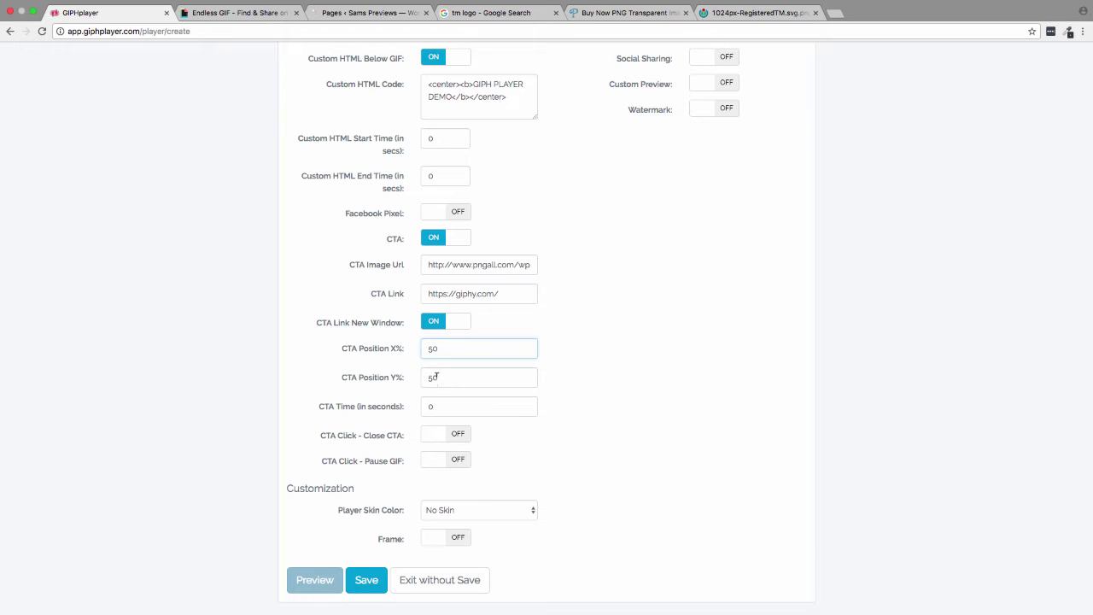
- Set CTA Time to 5 seconds and make clicking the CTA close it
{"action": "left_click_drag", "start_coordinate": [451, 408], "coordinate": [420, 405]}
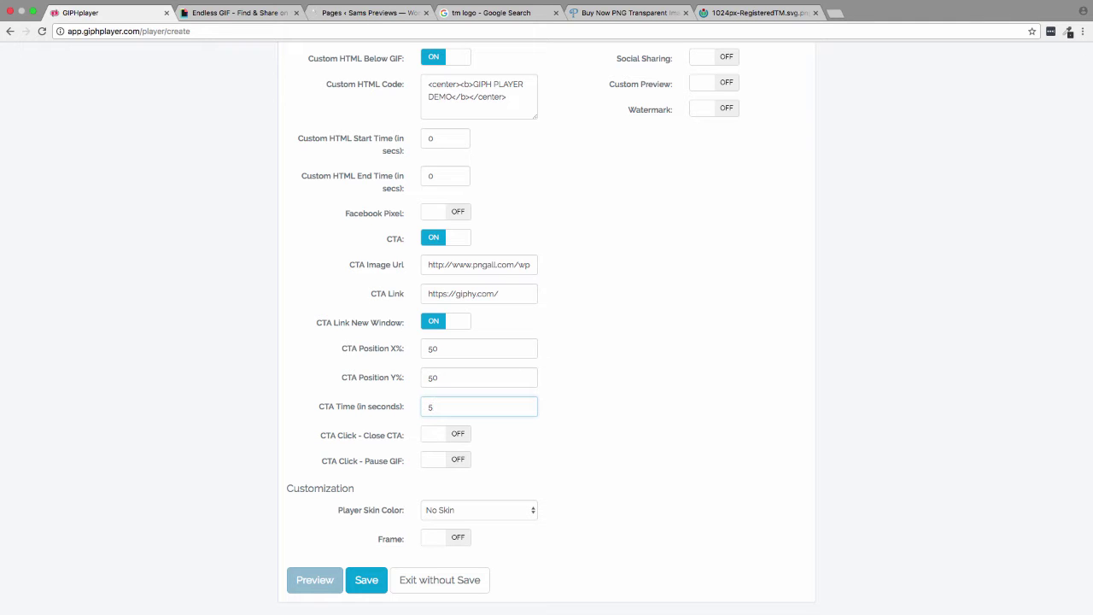
{"action": "type", "text": "5"}
{"action": "left_click", "coordinate": [577, 408]}
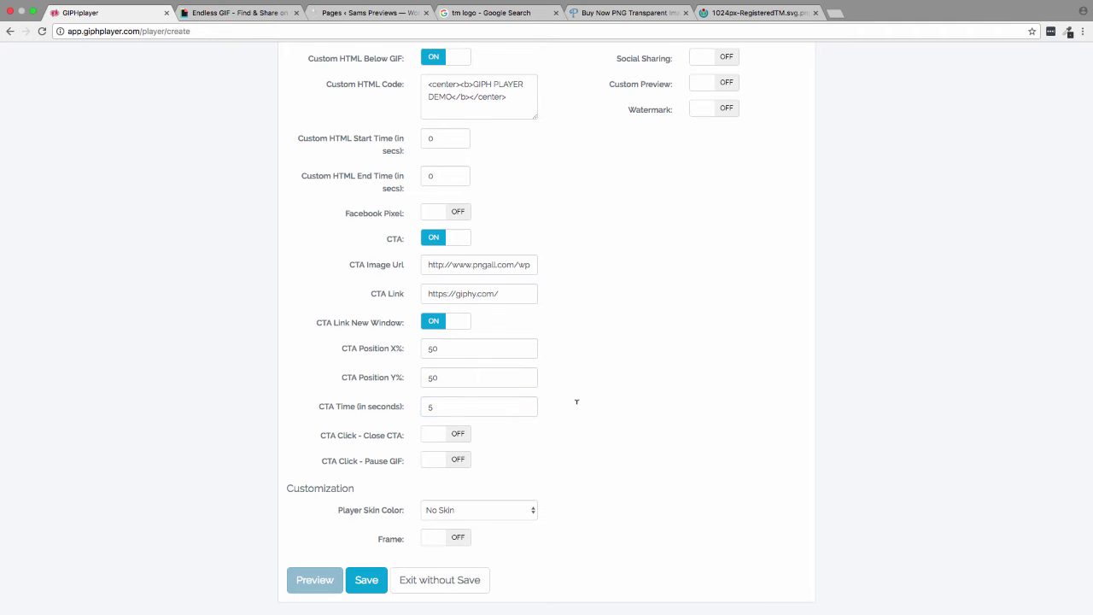
{"action": "left_click", "coordinate": [458, 435]}
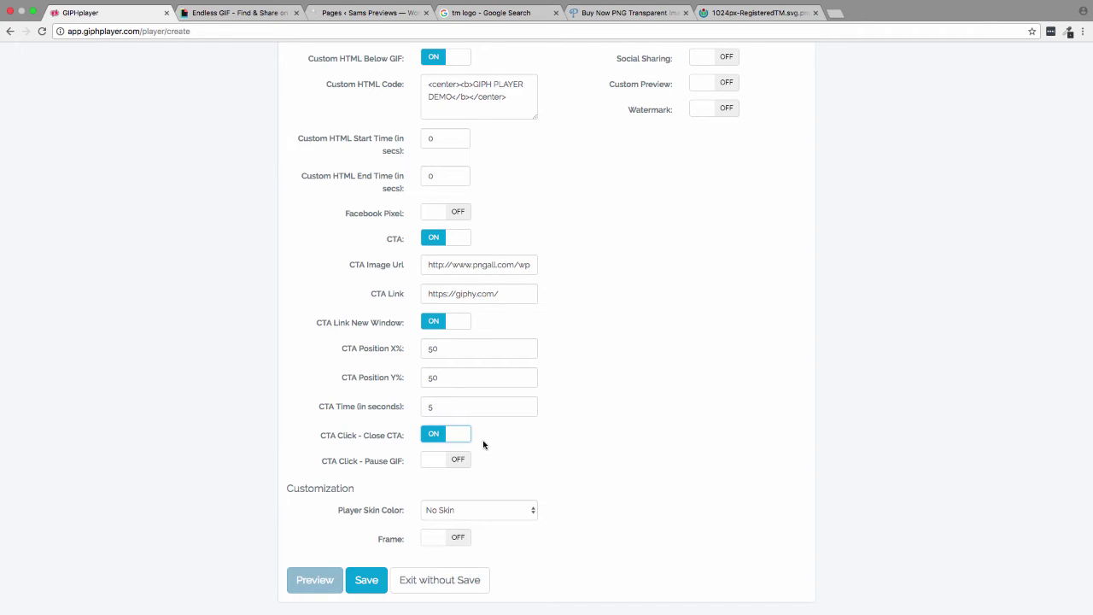
{"action": "scroll", "coordinate": [601, 442], "scroll_direction": "up", "scroll_amount": 5}
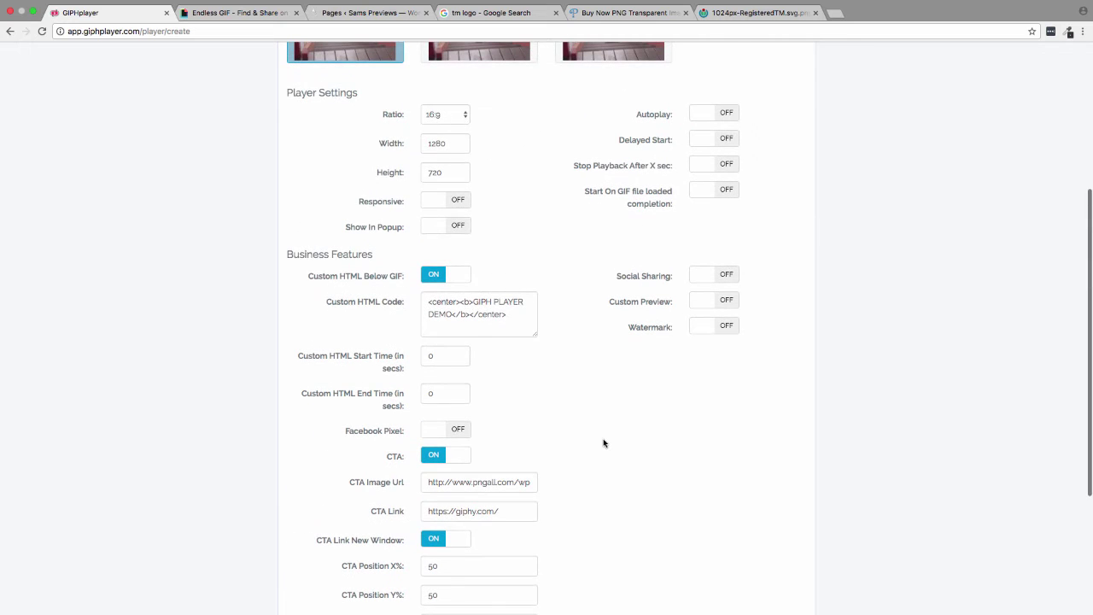
{"action": "scroll", "coordinate": [602, 443], "scroll_direction": "down", "scroll_amount": 5}
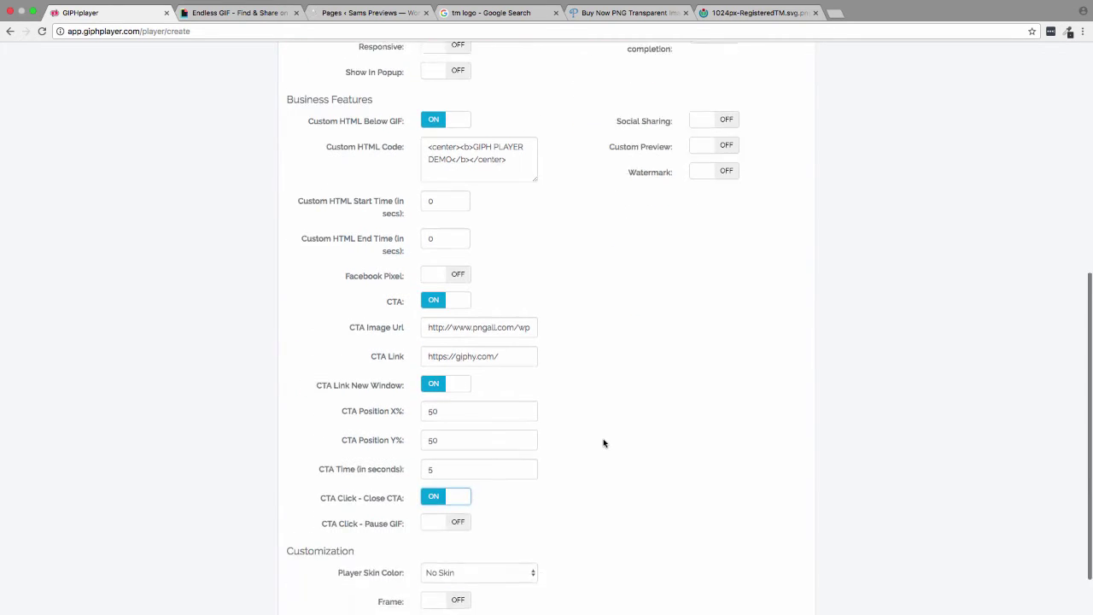
{"action": "scroll", "coordinate": [572, 428], "scroll_direction": "up", "scroll_amount": 2}
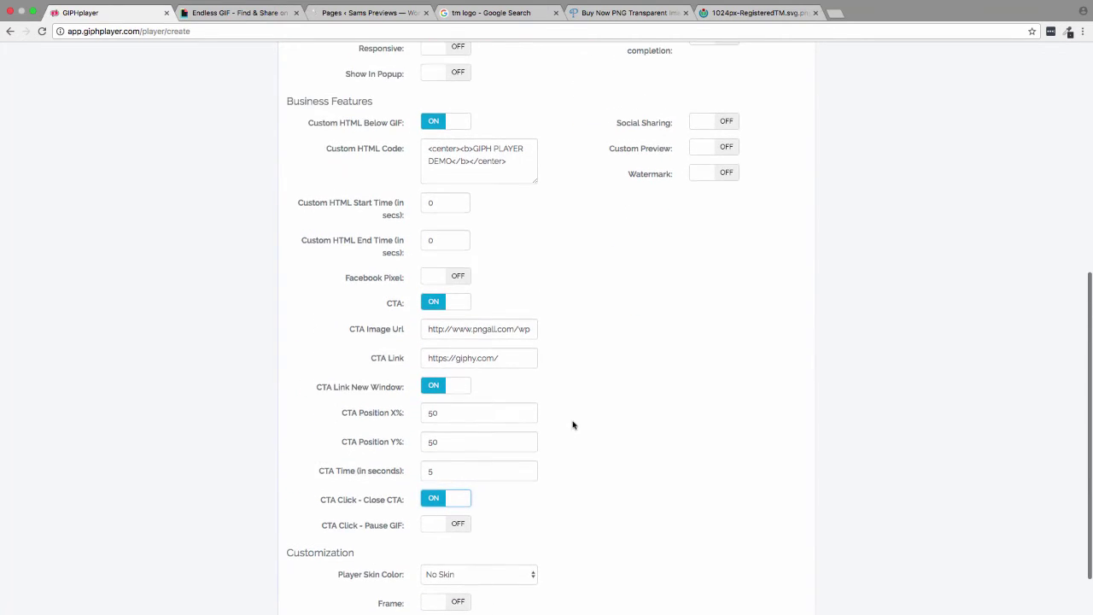
- Turn on Social Sharing with the suggested Facebook address as Social URL
{"action": "left_click", "coordinate": [719, 123]}
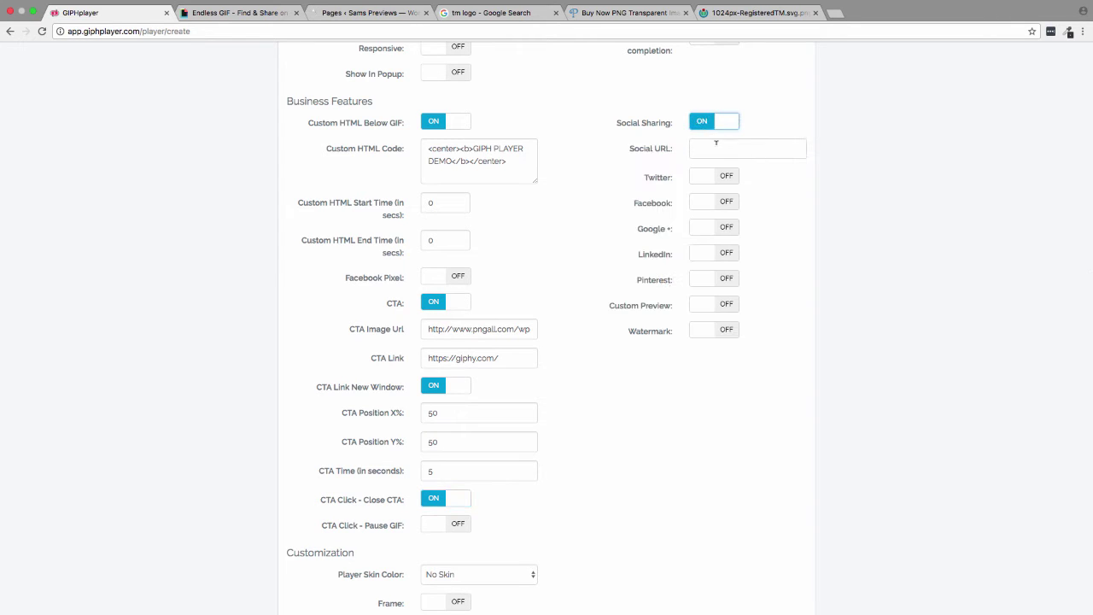
{"action": "left_click", "coordinate": [711, 147]}
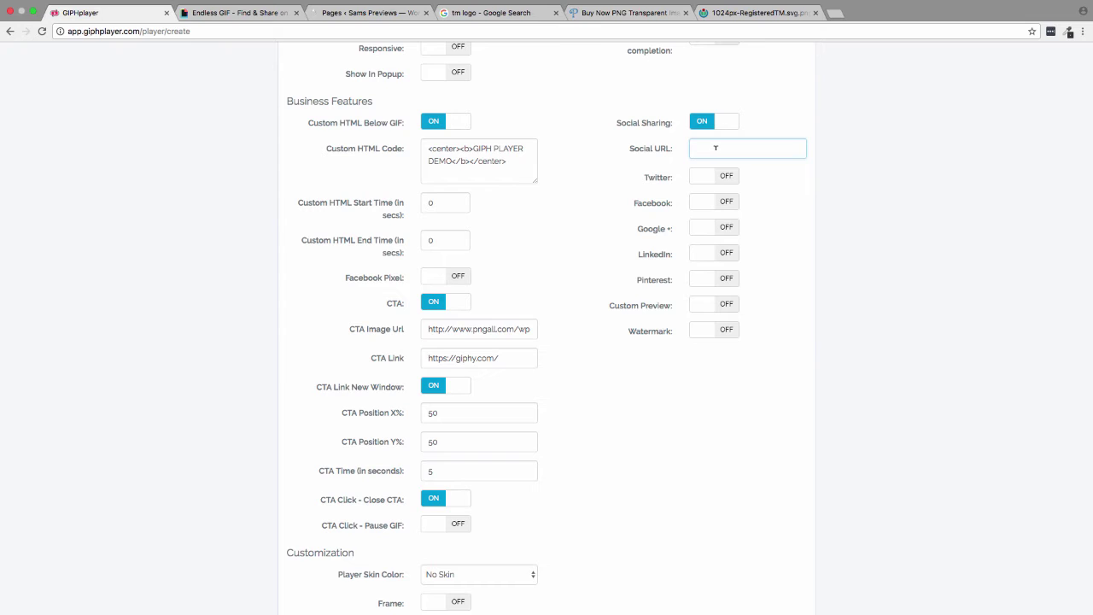
{"action": "type", "text": "ht"}
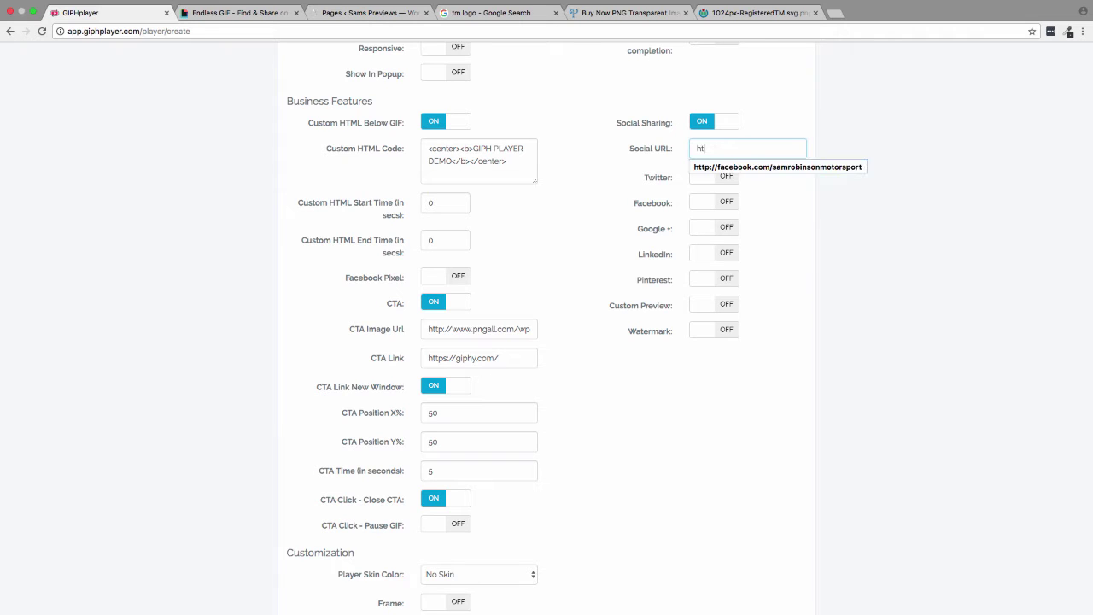
{"action": "type", "text": "tp://facebook.com/samro"}
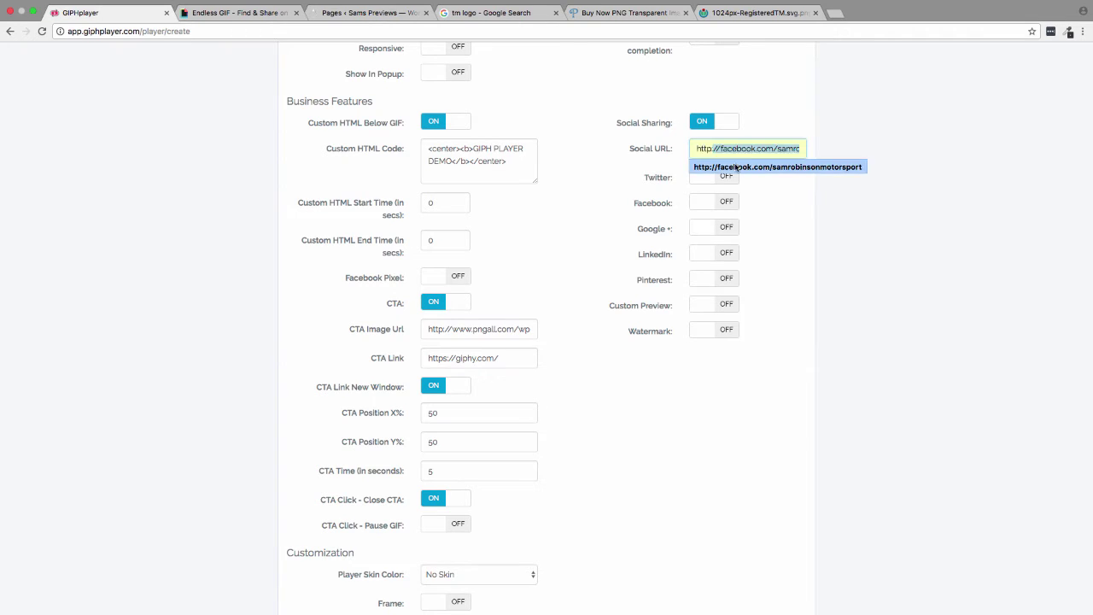
{"action": "left_click", "coordinate": [728, 168]}
- Enable Twitter sharing with a handle and tweet text, plus Facebook sharing
{"action": "left_click", "coordinate": [725, 177]}
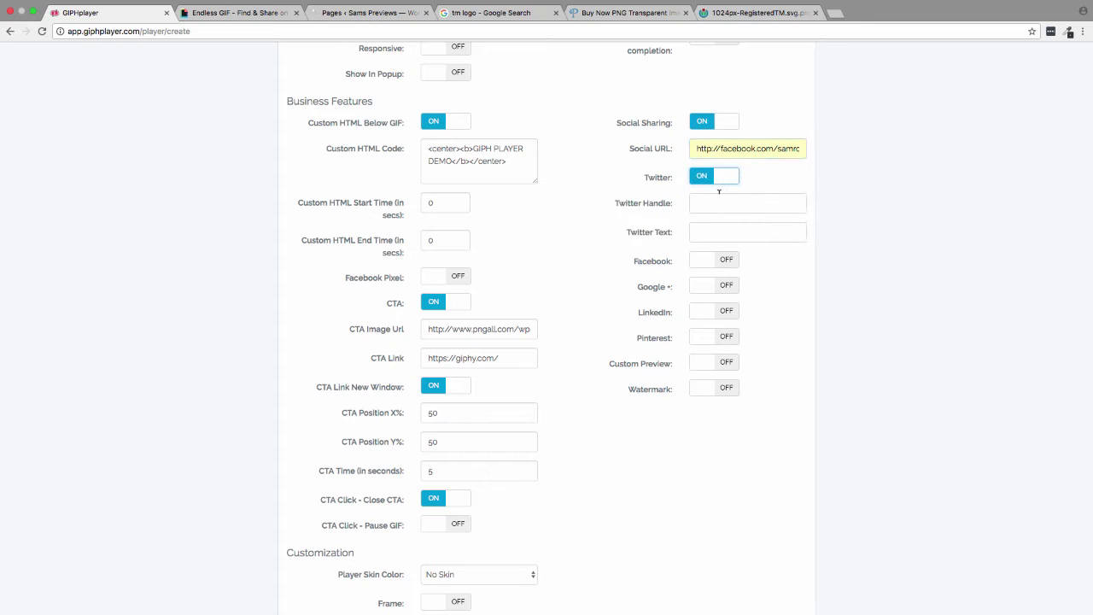
{"action": "left_click", "coordinate": [719, 195]}
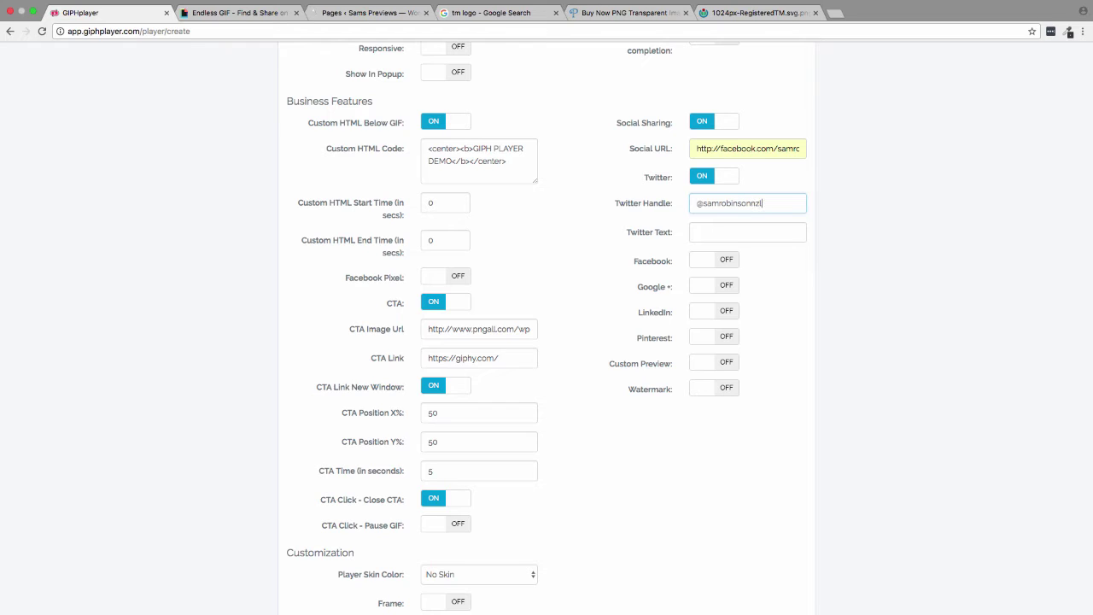
{"action": "left_click", "coordinate": [723, 233]}
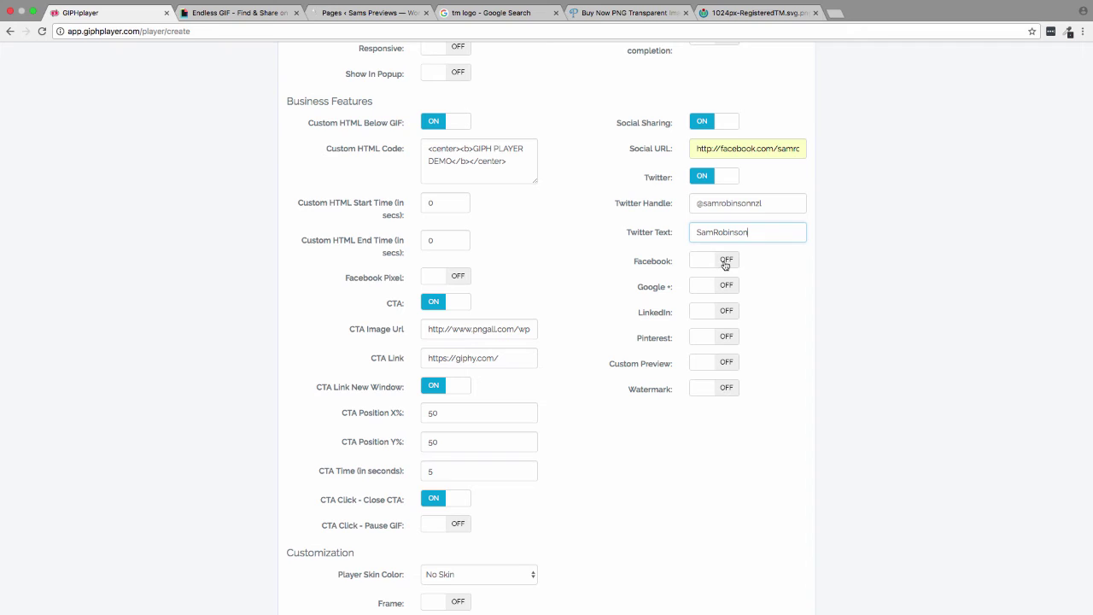
{"action": "left_click", "coordinate": [723, 260]}
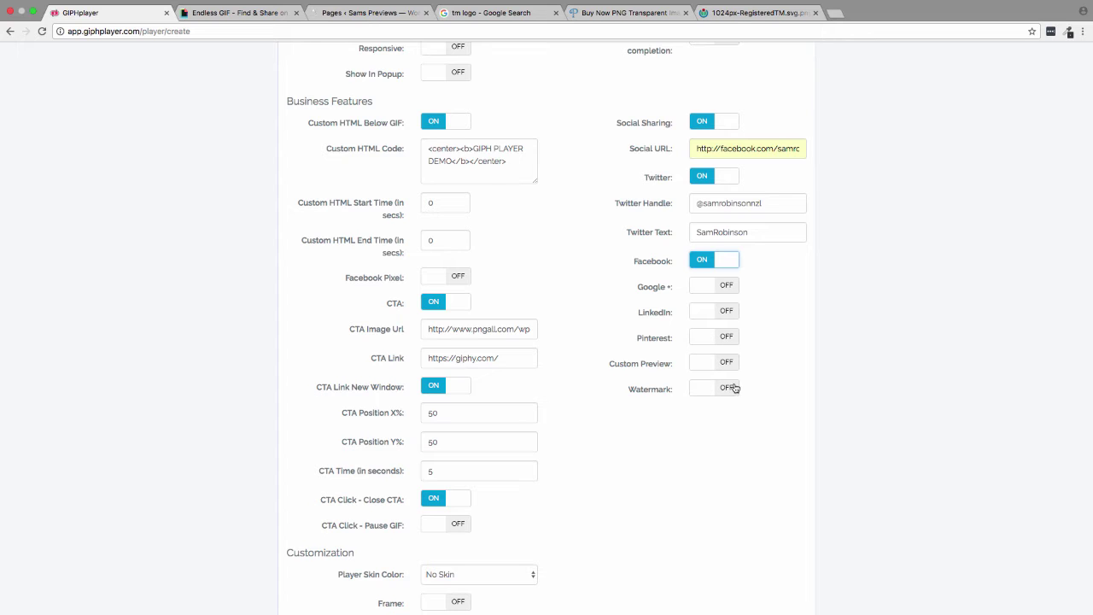
- Leave the watermark switched off after checking its options
{"action": "scroll", "coordinate": [761, 370], "scroll_direction": "down", "scroll_amount": 2}
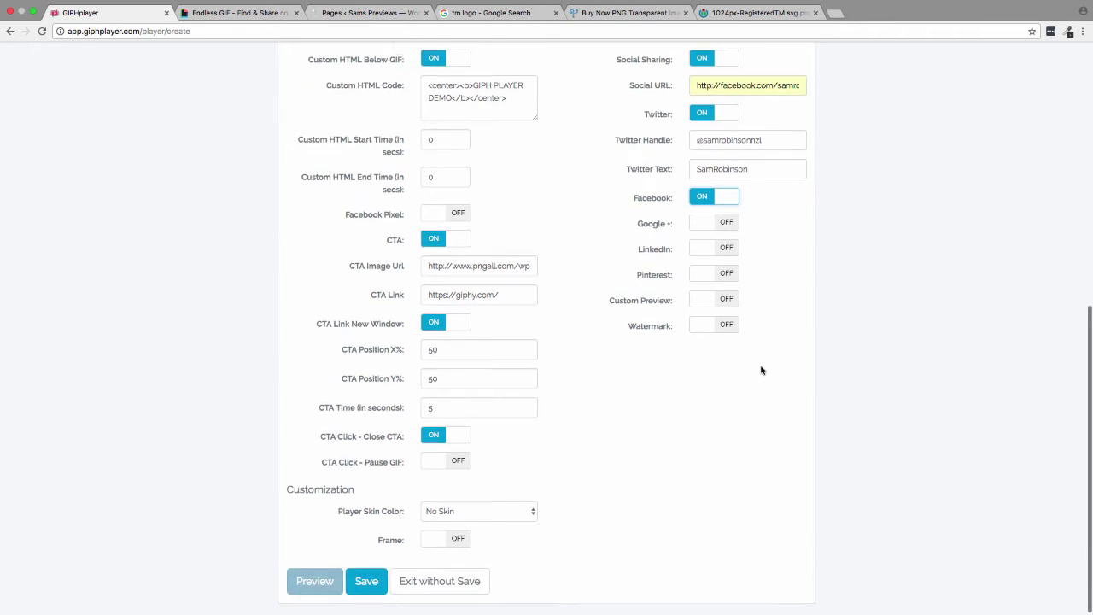
{"action": "scroll", "coordinate": [761, 371], "scroll_direction": "up", "scroll_amount": 2}
{"action": "left_click", "coordinate": [726, 391]}
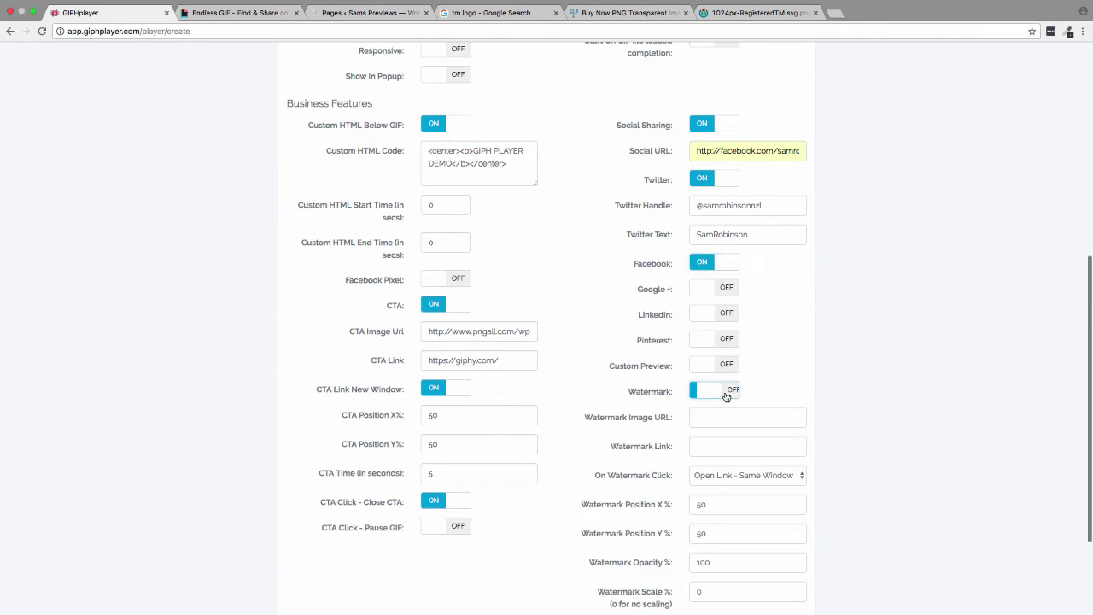
{"action": "scroll", "coordinate": [755, 386], "scroll_direction": "down", "scroll_amount": 2}
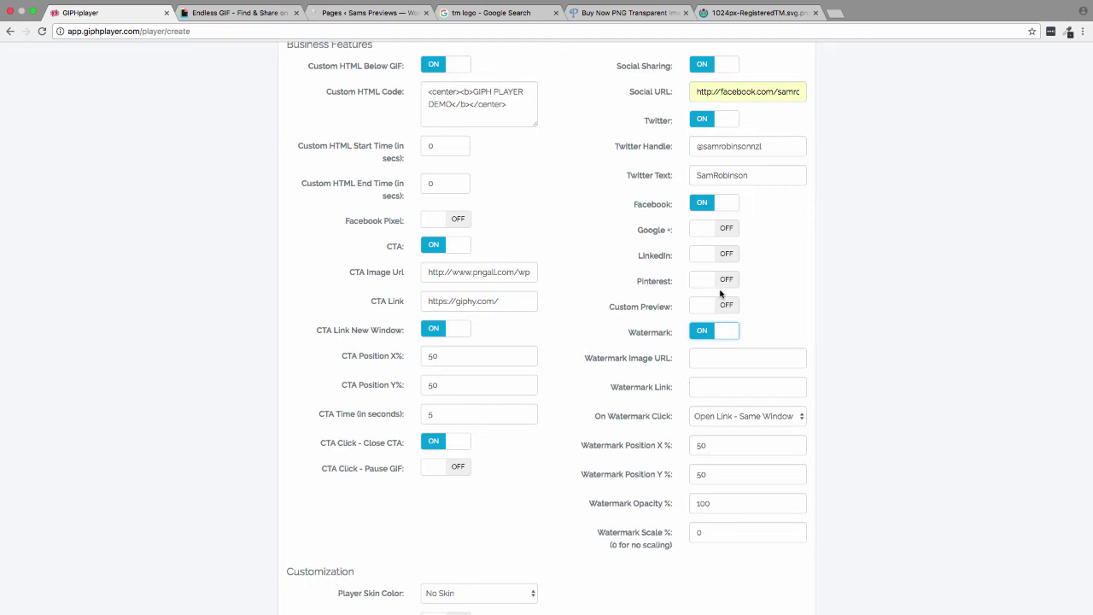
{"action": "left_click", "coordinate": [725, 334]}
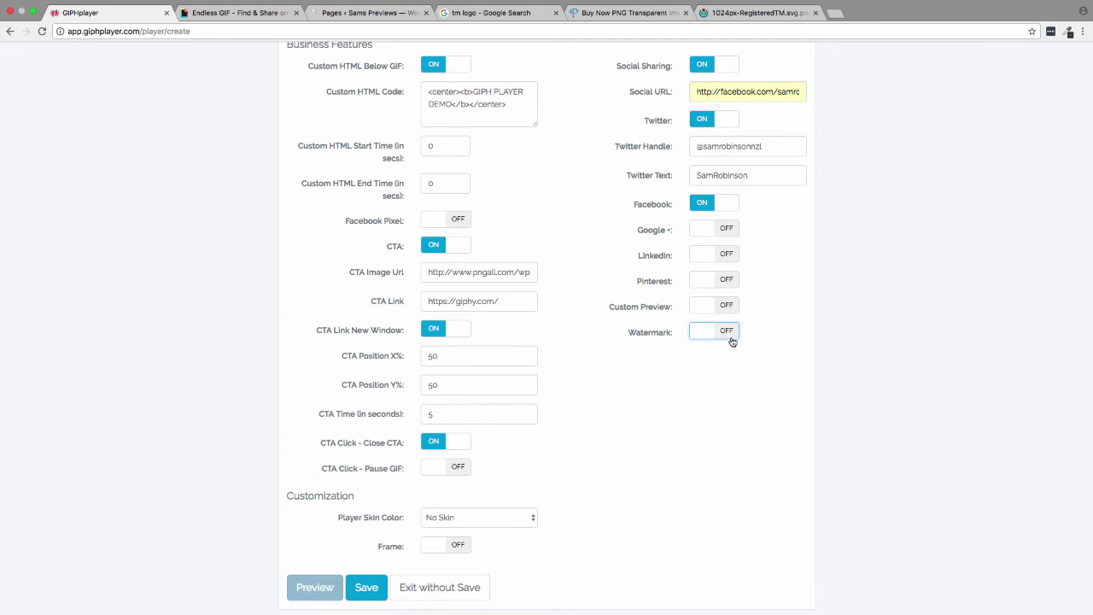
{"action": "left_click", "coordinate": [506, 521]}
{"action": "scroll", "coordinate": [492, 532], "scroll_direction": "down", "scroll_amount": 2}
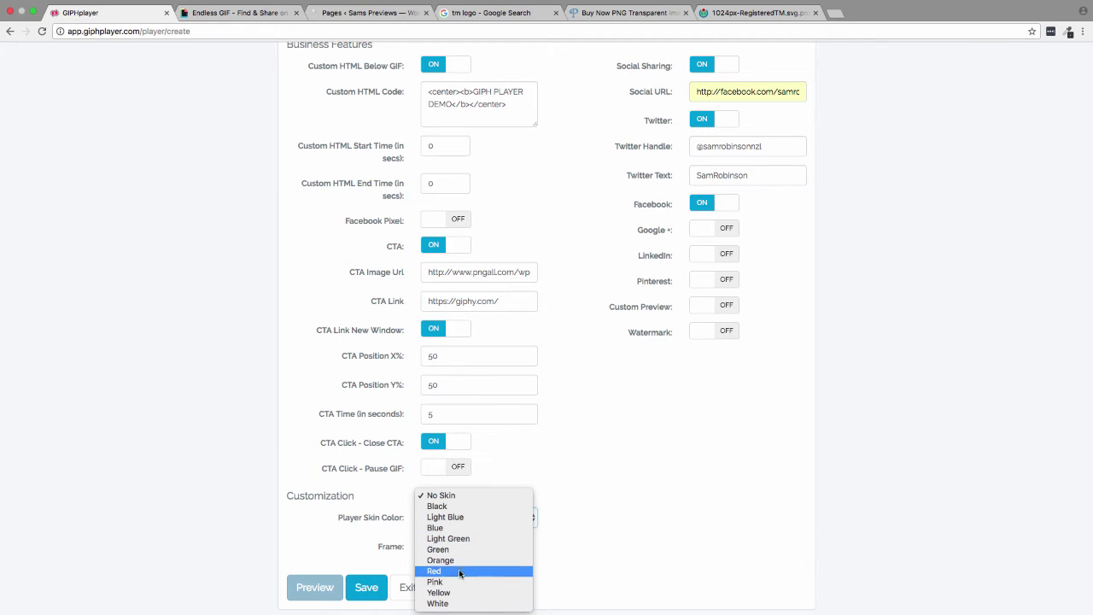
{"action": "left_click", "coordinate": [465, 561]}
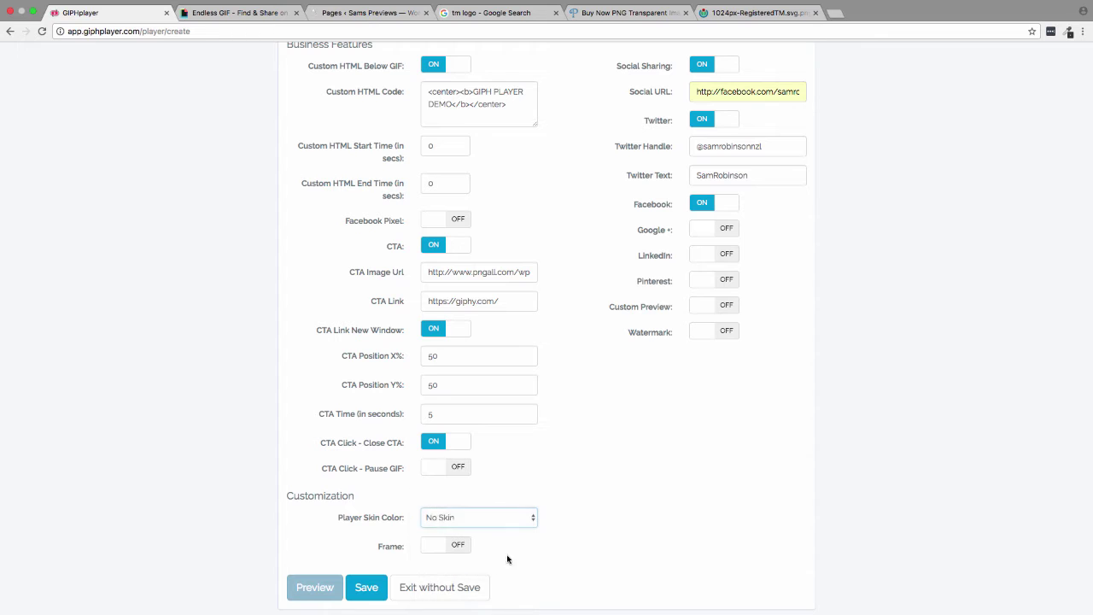
{"action": "left_click", "coordinate": [455, 549]}
{"action": "scroll", "coordinate": [555, 546], "scroll_direction": "down", "scroll_amount": 3}
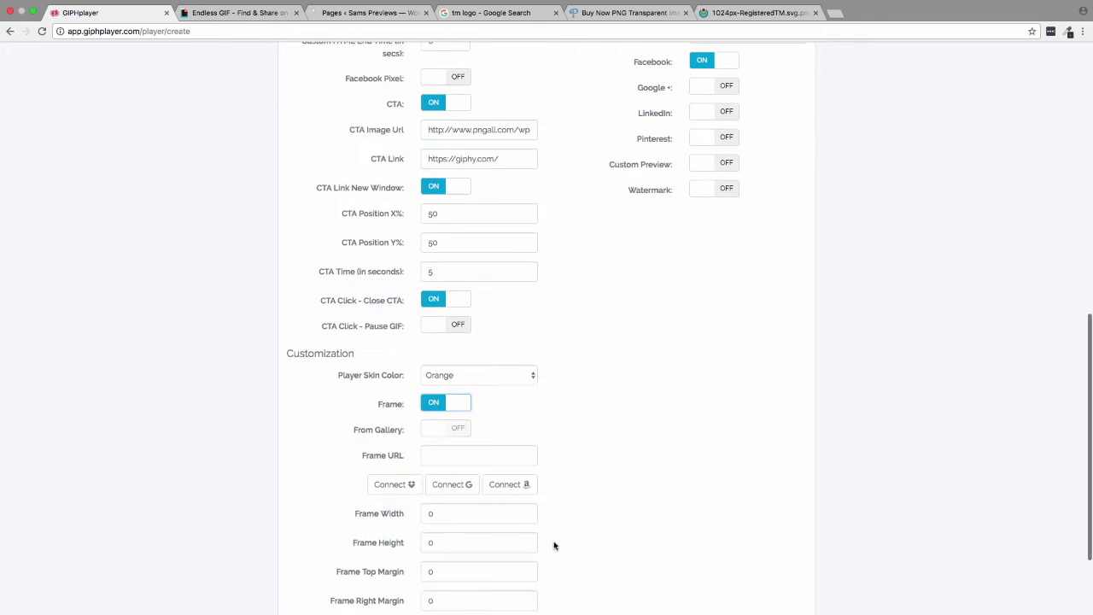
{"action": "scroll", "coordinate": [666, 473], "scroll_direction": "down", "scroll_amount": 3}
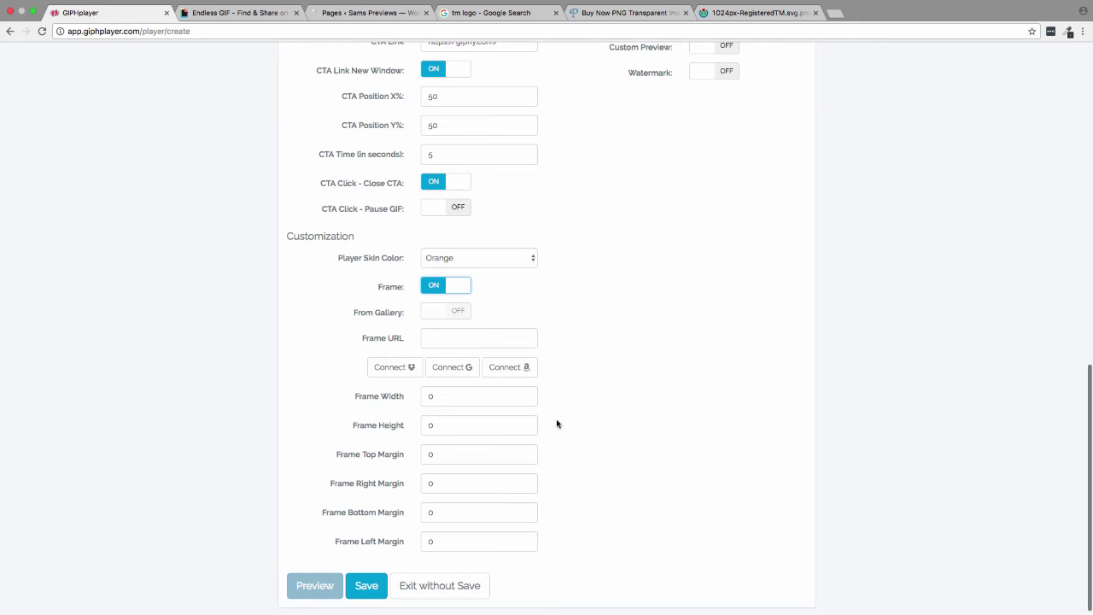
{"action": "left_click", "coordinate": [452, 287]}
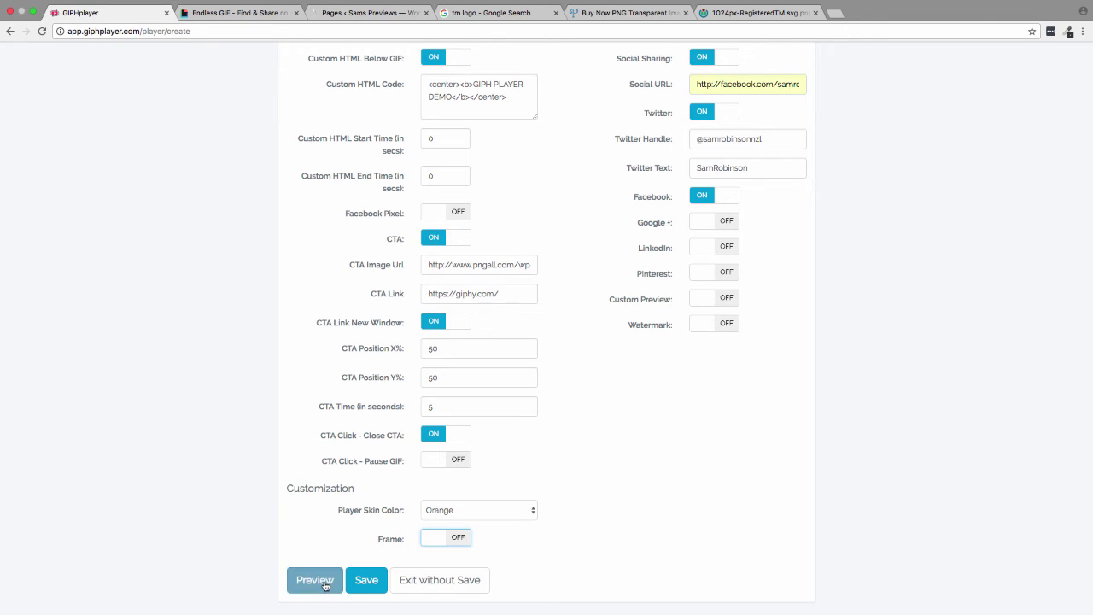
- Save Demo Test, copy its Secure Code embed, and go to the WordPress page editor
{"action": "left_click", "coordinate": [367, 581]}
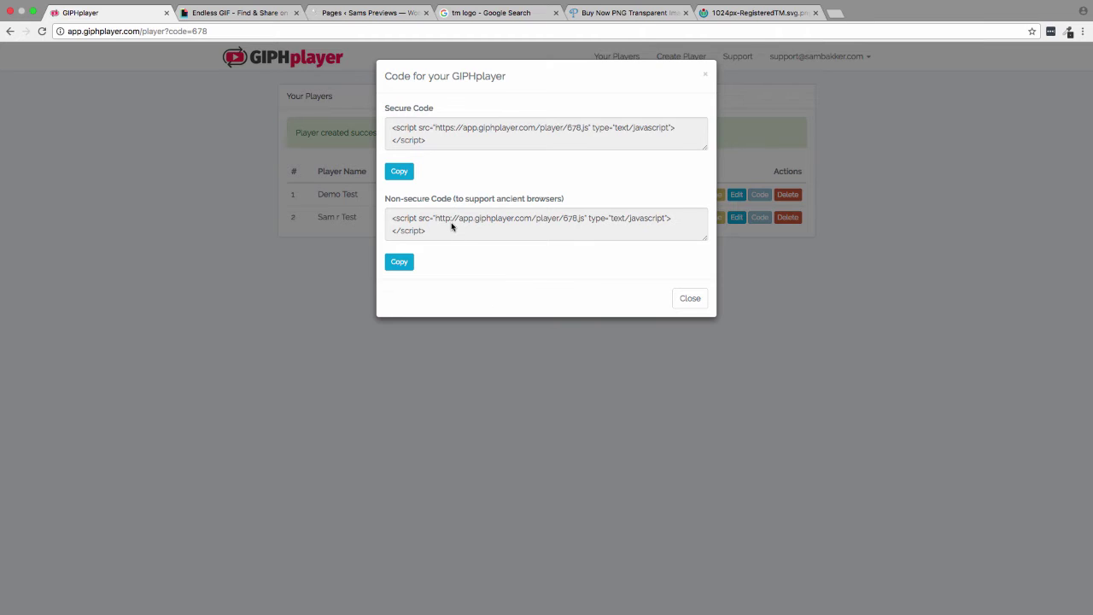
{"action": "left_click", "coordinate": [405, 173]}
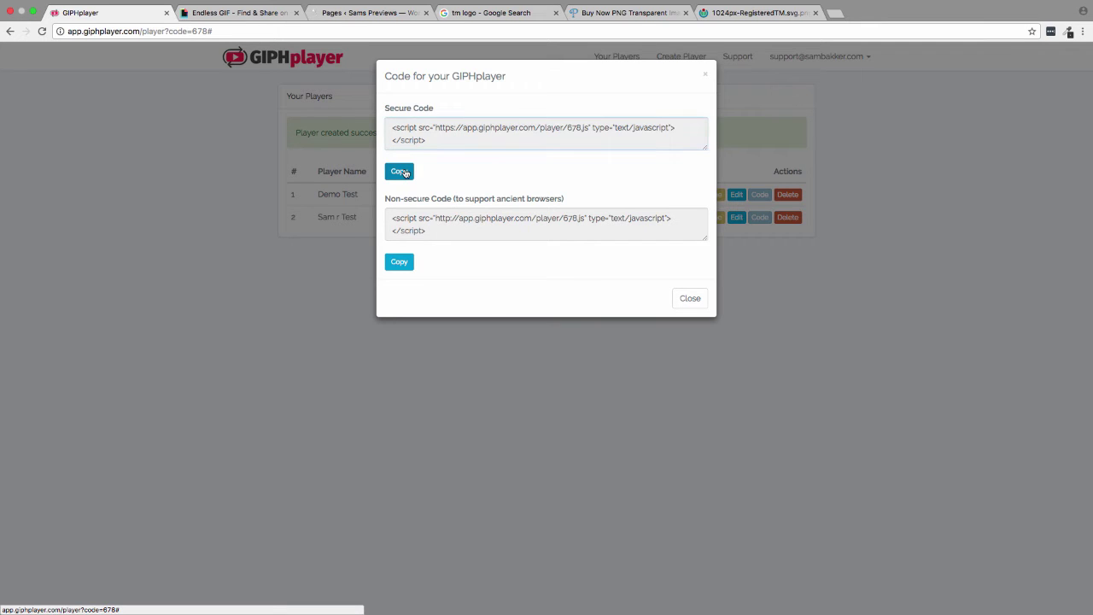
{"action": "left_click", "coordinate": [690, 298]}
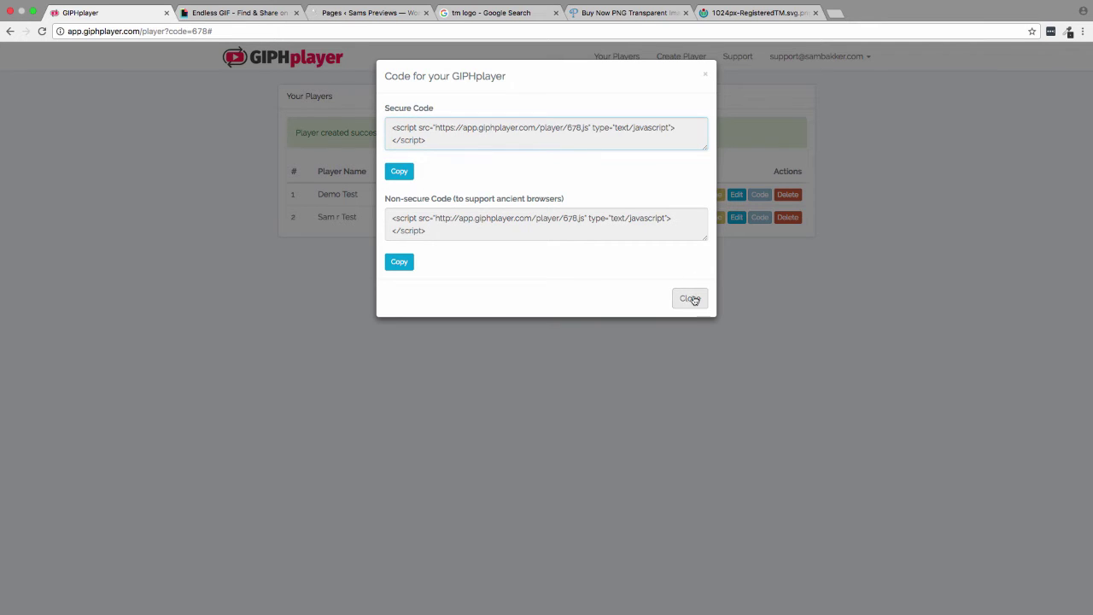
{"action": "left_click", "coordinate": [359, 13]}
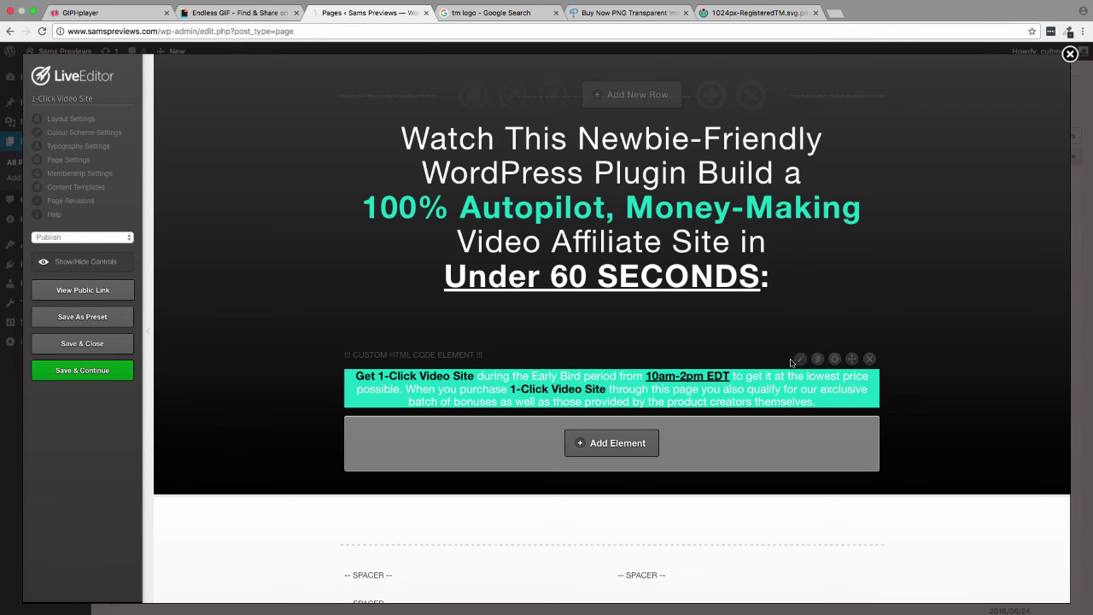
- Replace the custom HTML element's player 676 script with the player 678 embed code
{"action": "left_click", "coordinate": [798, 359]}
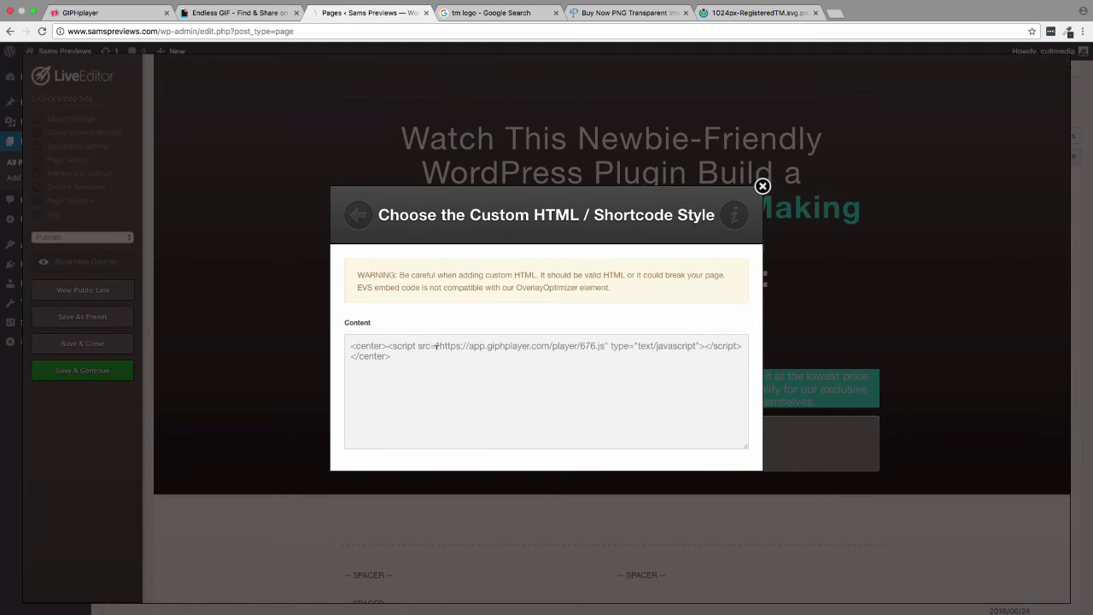
{"action": "left_click_drag", "start_coordinate": [389, 346], "coordinate": [740, 345]}
{"action": "key", "text": "super+v"}
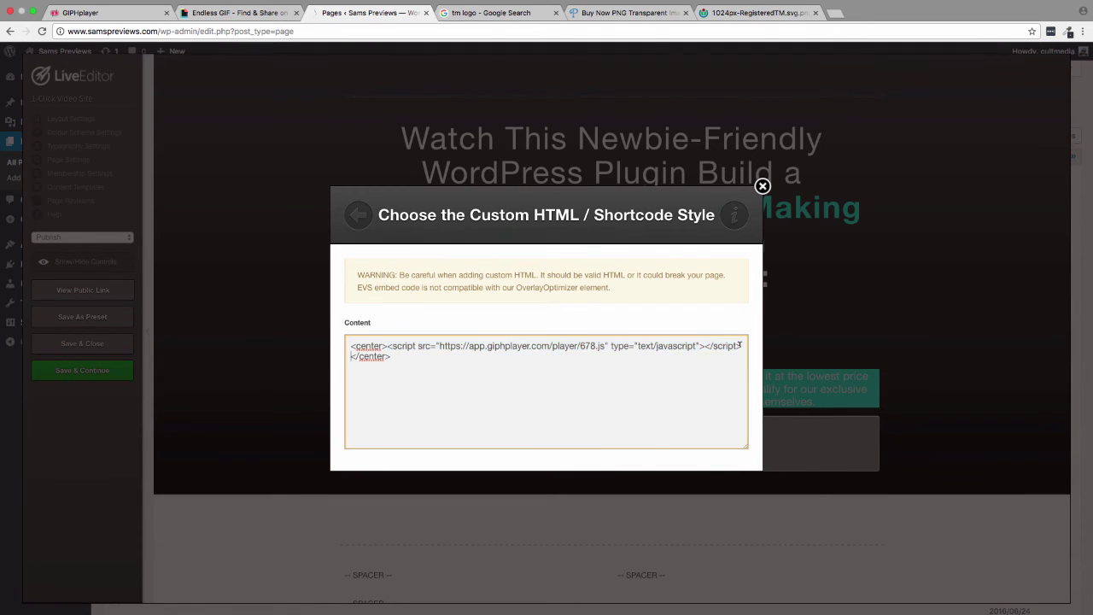
{"action": "scroll", "coordinate": [674, 359], "scroll_direction": "down", "scroll_amount": 2}
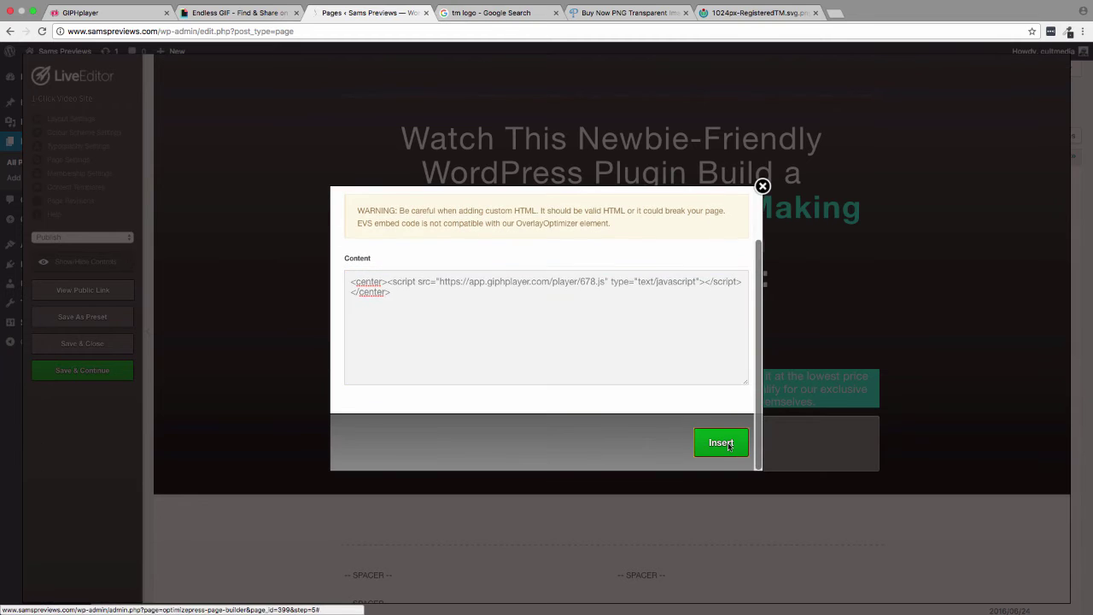
{"action": "left_click", "coordinate": [723, 445]}
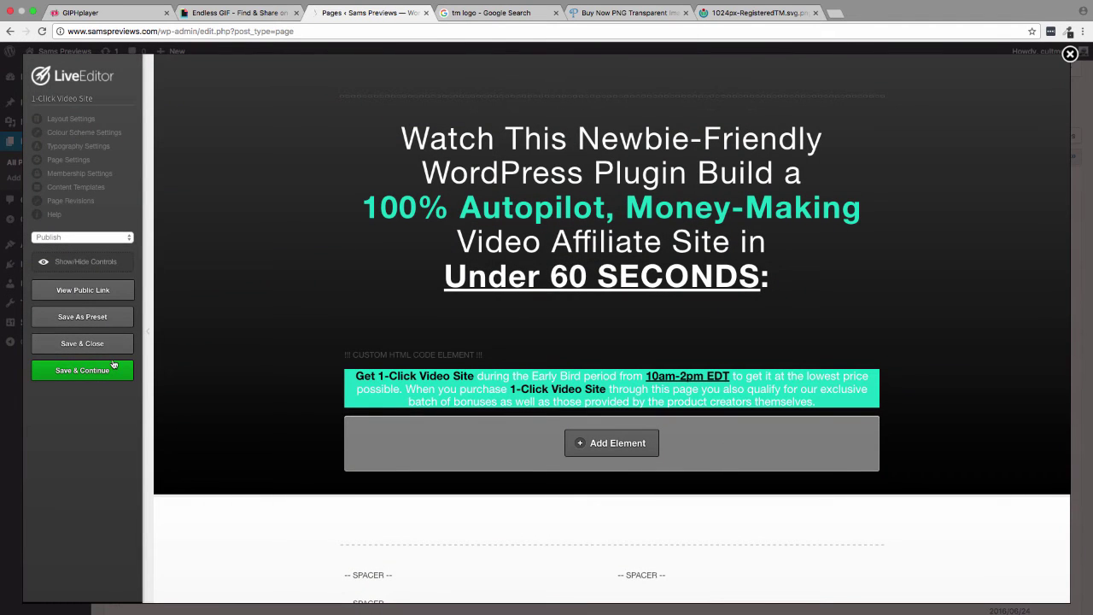
- Save the LiveEditor page and open its public view
{"action": "left_click", "coordinate": [88, 376]}
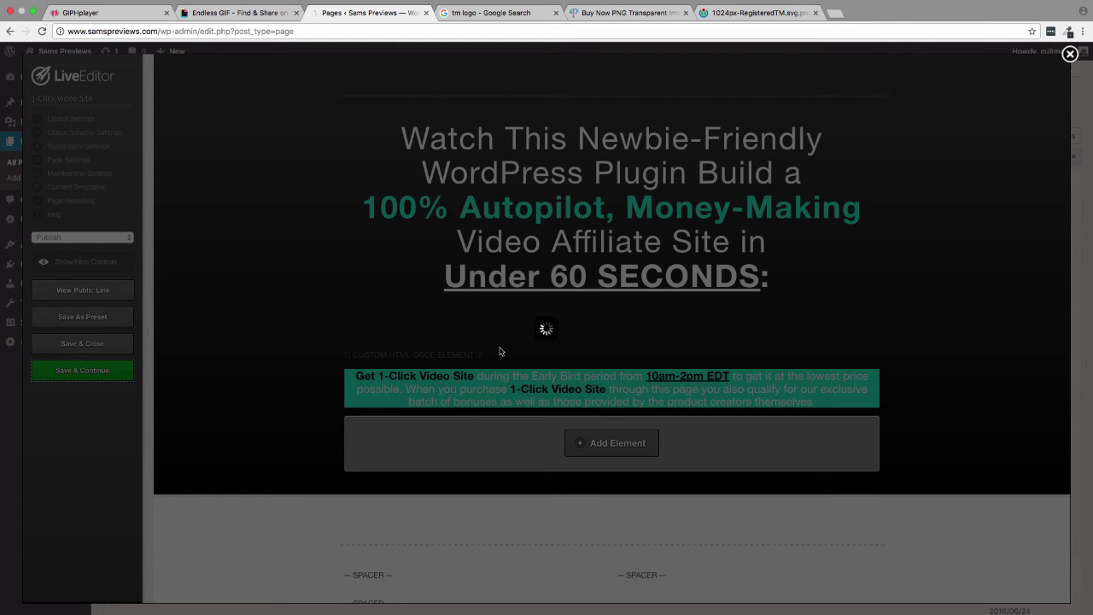
{"action": "left_click", "coordinate": [643, 210]}
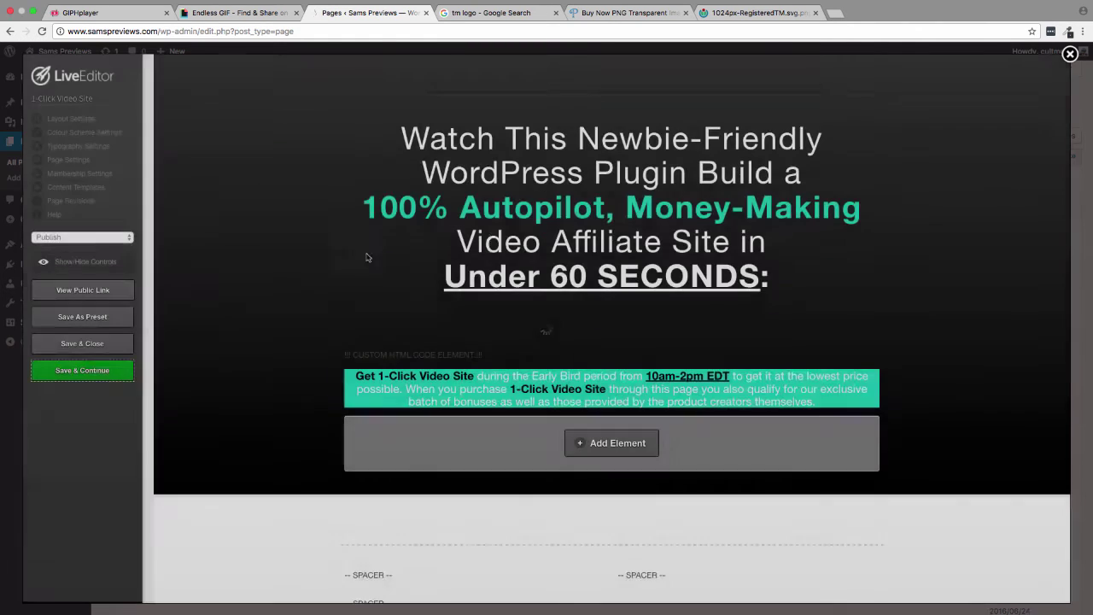
{"action": "left_click", "coordinate": [120, 294]}
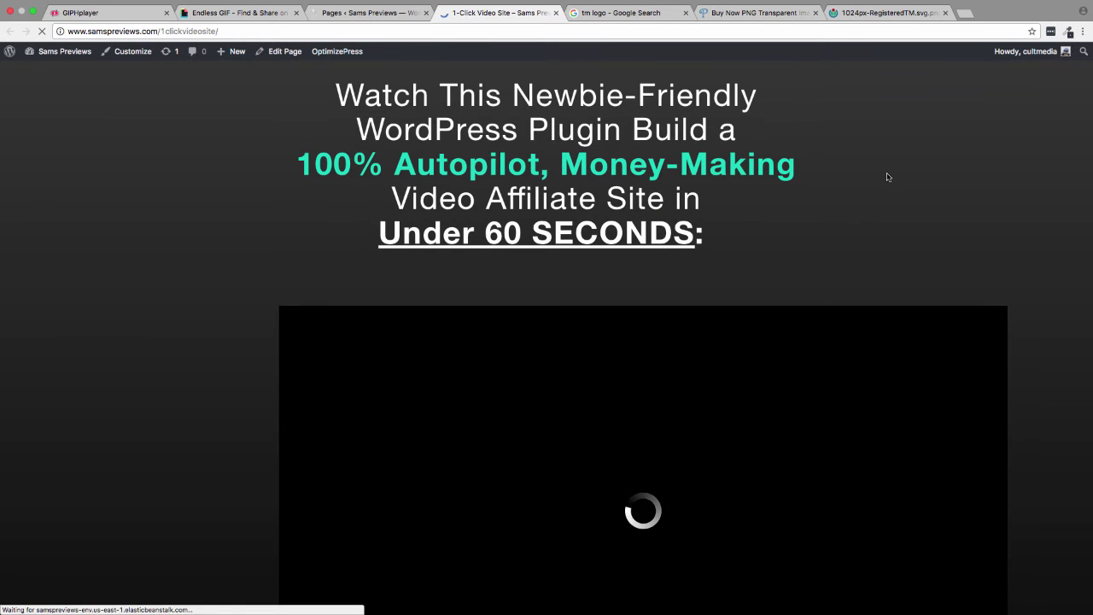
- Scroll to the pug GIF player on the public page and start it playing
{"action": "scroll", "coordinate": [1029, 172], "scroll_direction": "down", "scroll_amount": 3}
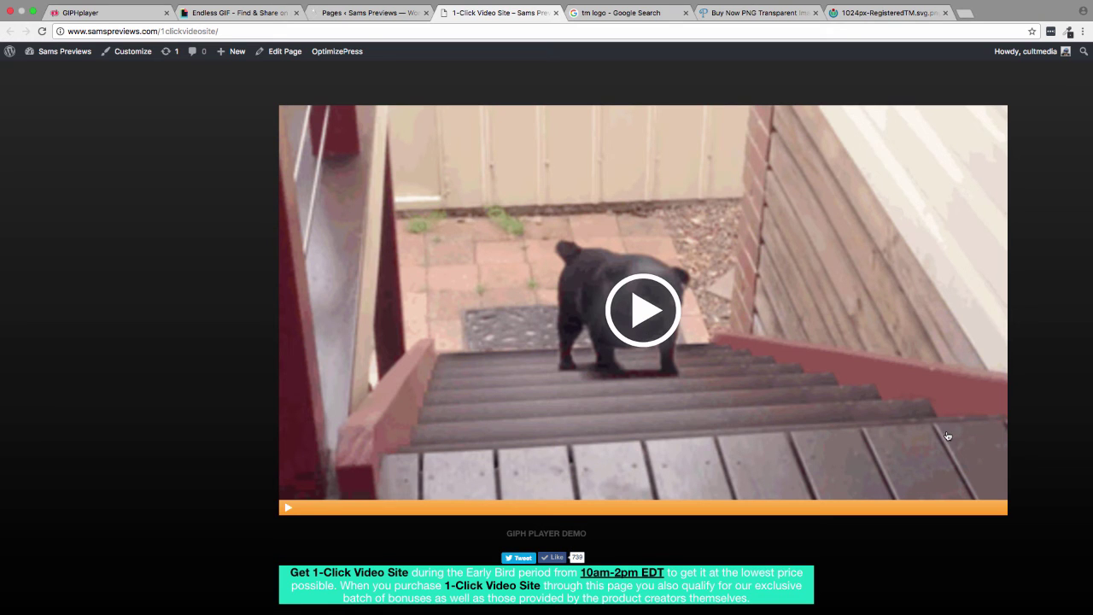
{"action": "left_click", "coordinate": [629, 299]}
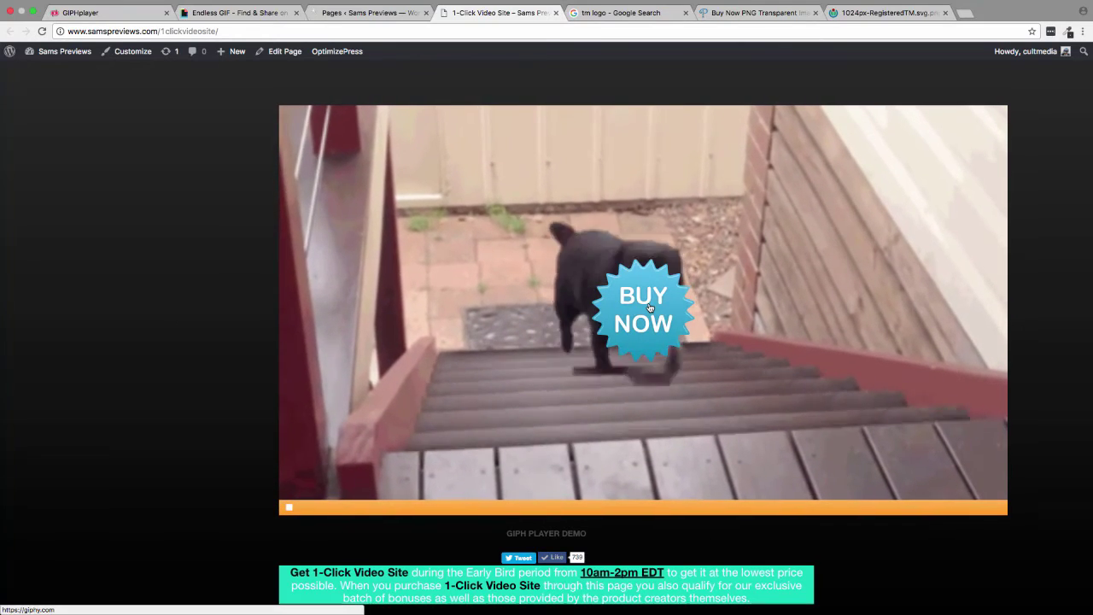
- Follow the Buy Now badge to its Giphy tab, close that tab, and return to GIPHplayer
{"action": "left_click", "coordinate": [649, 306]}
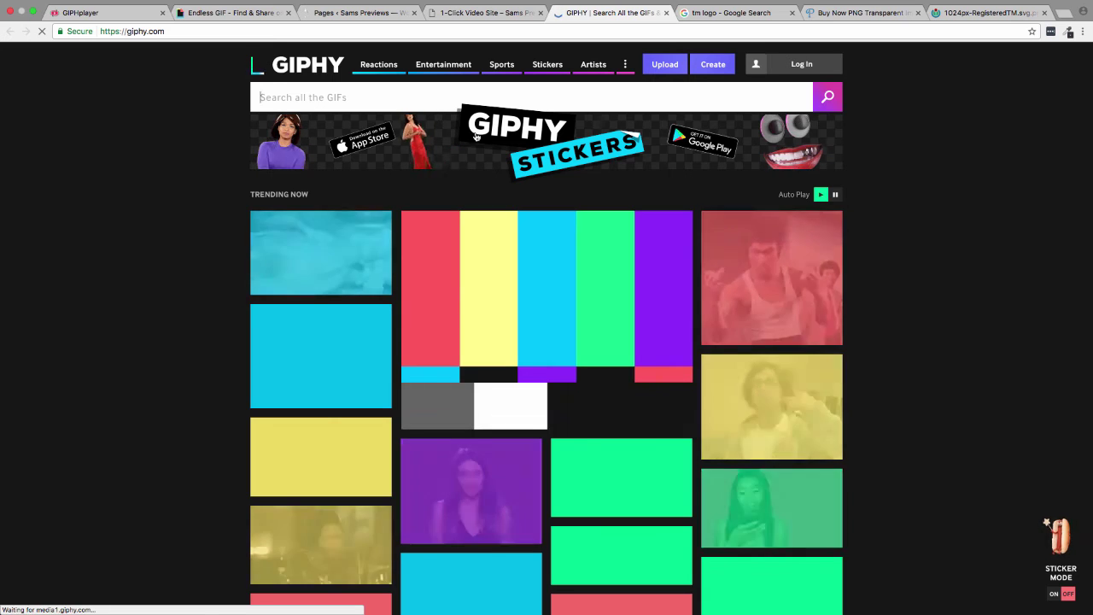
{"action": "left_click", "coordinate": [504, 14]}
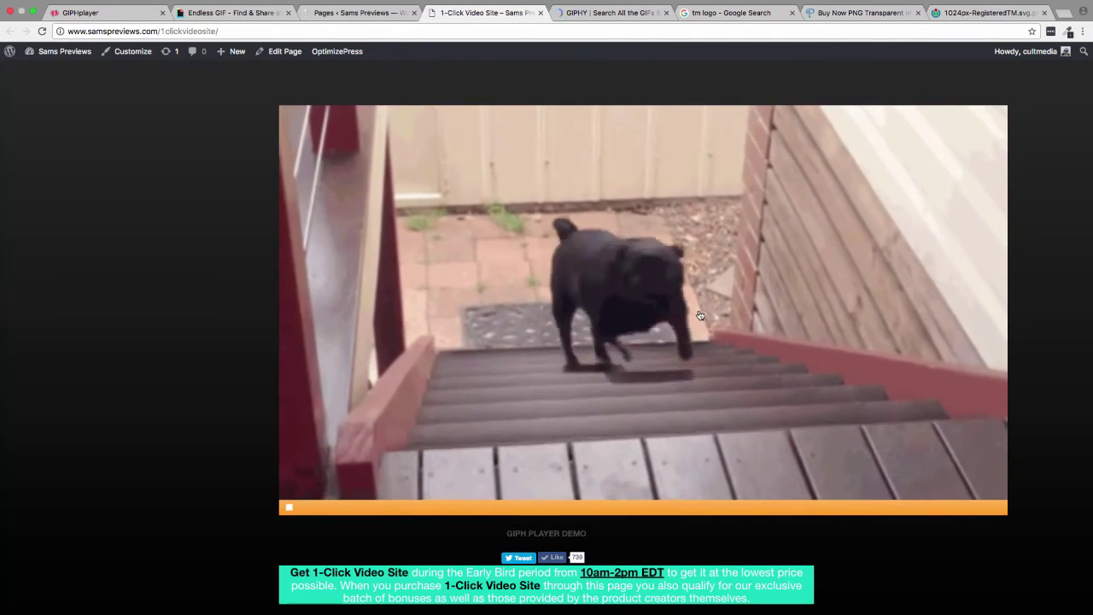
{"action": "left_click", "coordinate": [659, 16]}
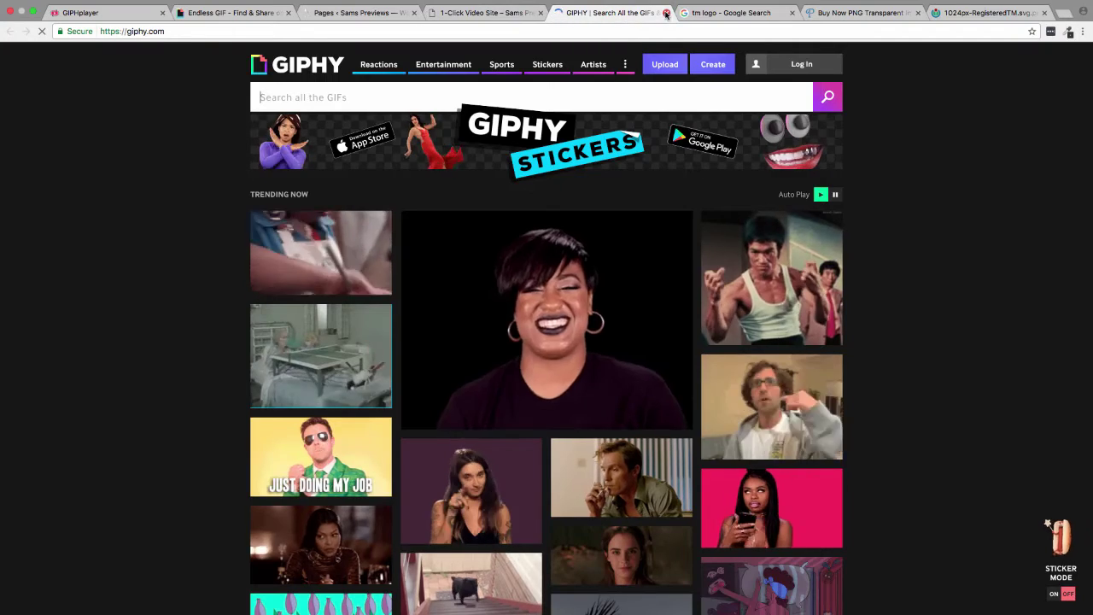
{"action": "left_click", "coordinate": [664, 14]}
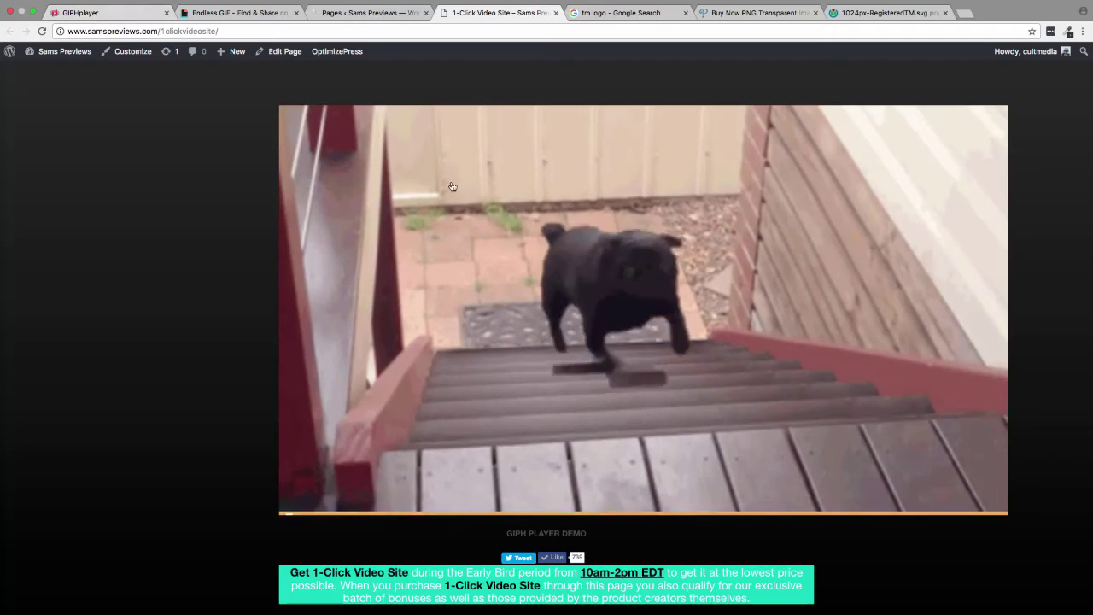
{"action": "left_click", "coordinate": [115, 14]}
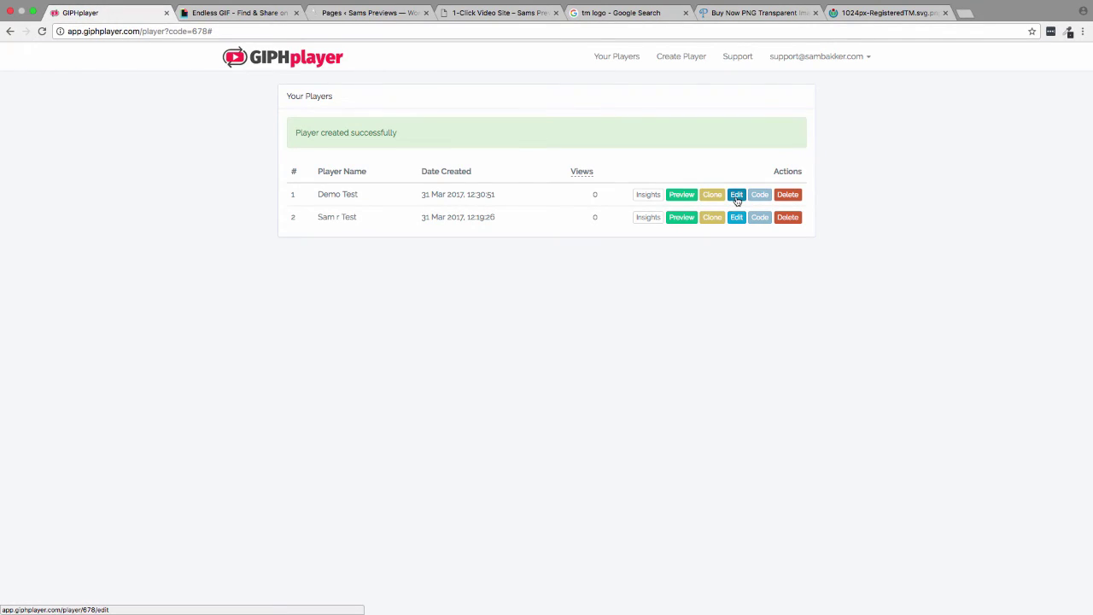
- Edit the Demo Test player and switch its Watermark ON
{"action": "left_click", "coordinate": [736, 198]}
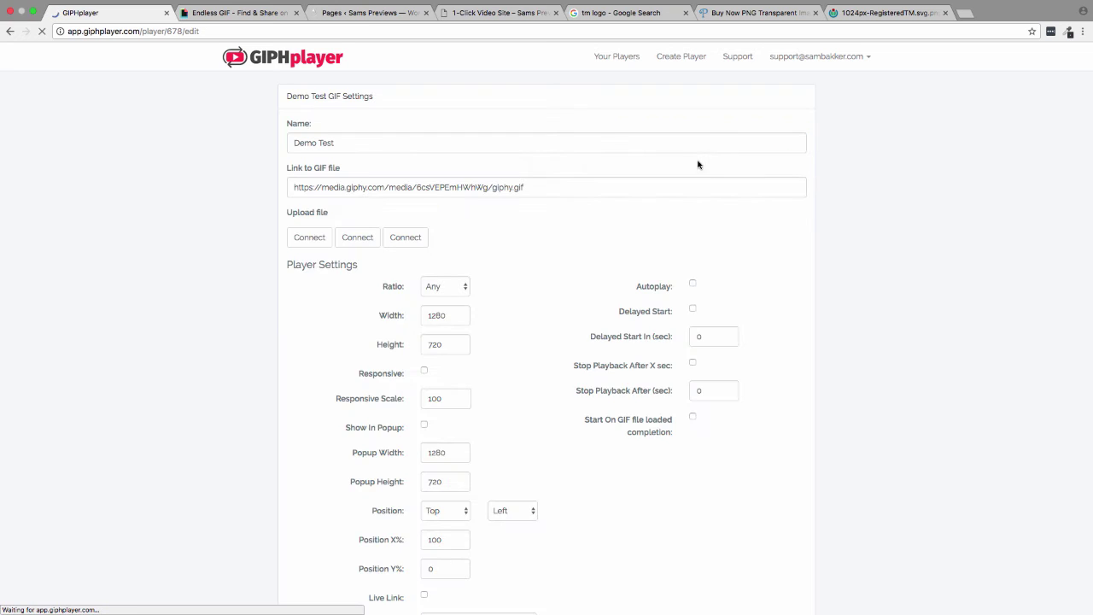
{"action": "scroll", "coordinate": [896, 385], "scroll_direction": "down", "scroll_amount": 5}
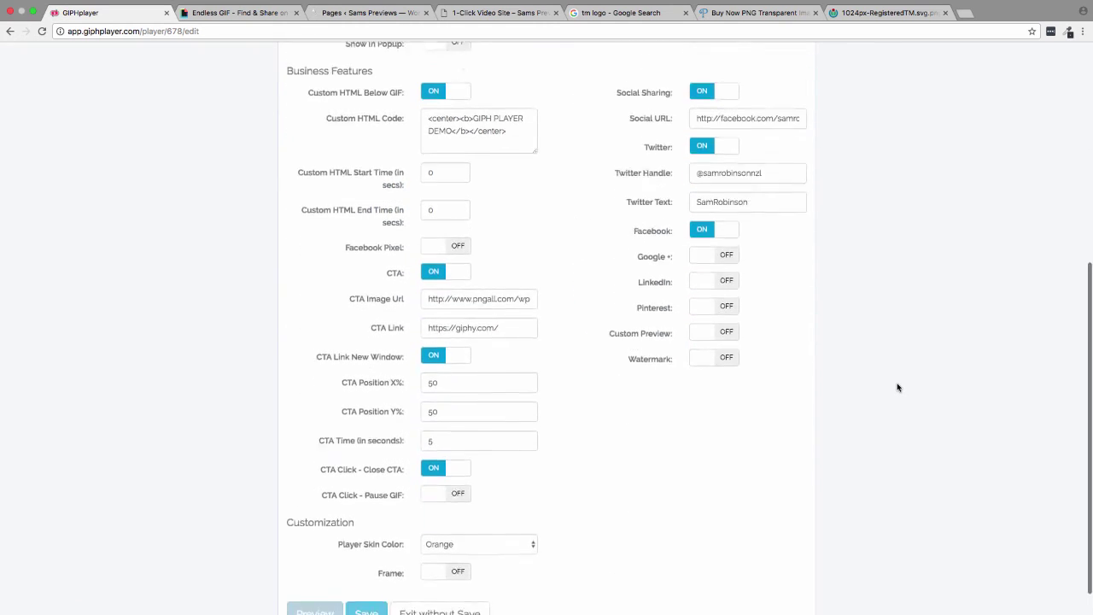
{"action": "scroll", "coordinate": [896, 387], "scroll_direction": "down", "scroll_amount": 1}
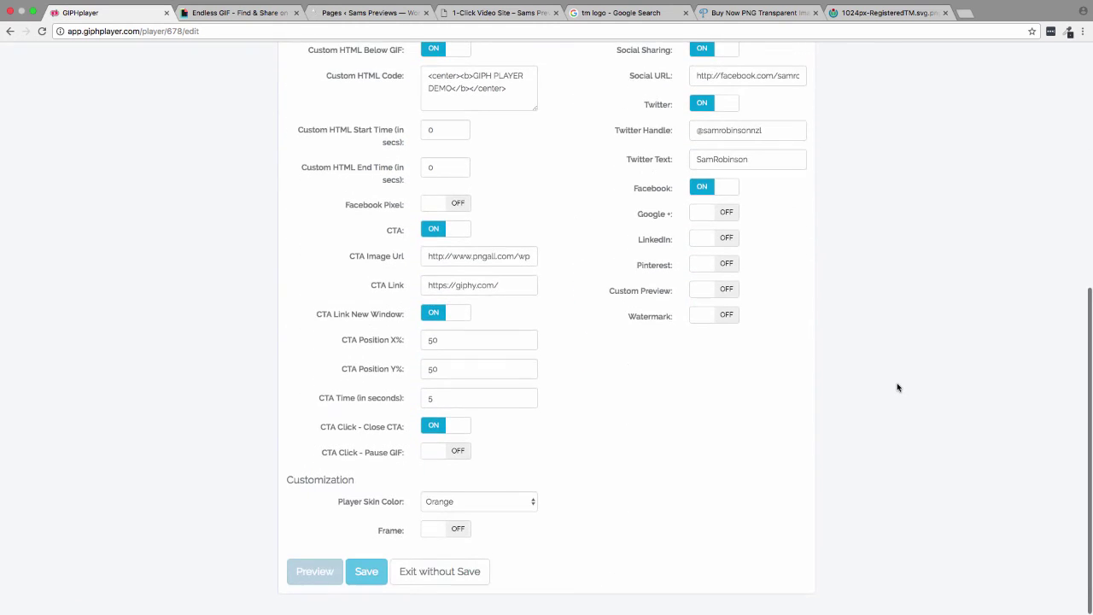
{"action": "left_click", "coordinate": [711, 325]}
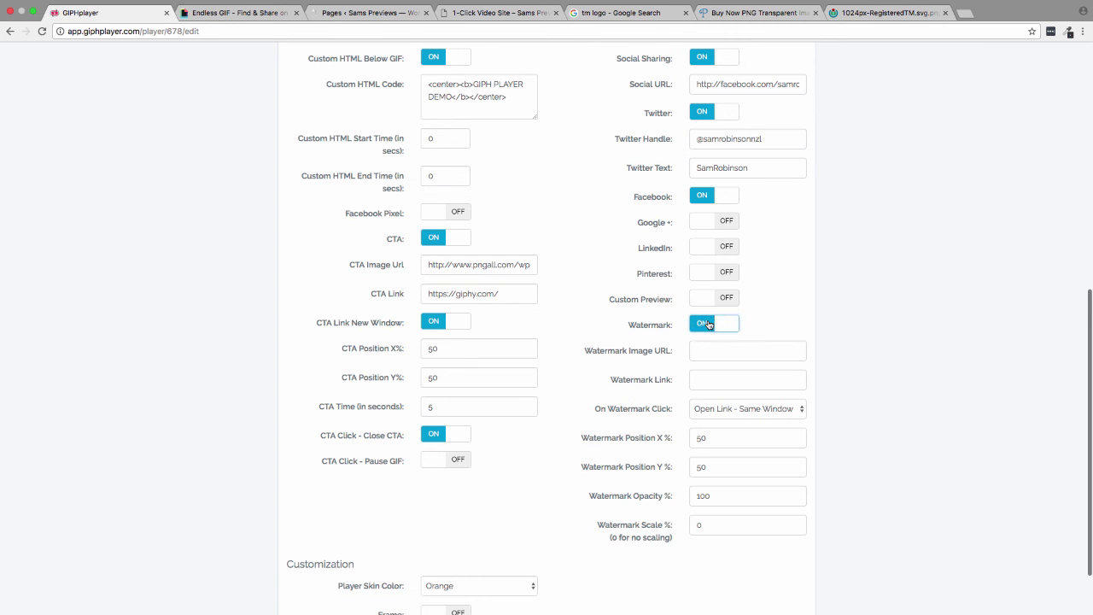
- Copy the Wikimedia 1024px-RegisteredTM.svg.png address and paste it as the Watermark Image URL
{"action": "left_click", "coordinate": [701, 10]}
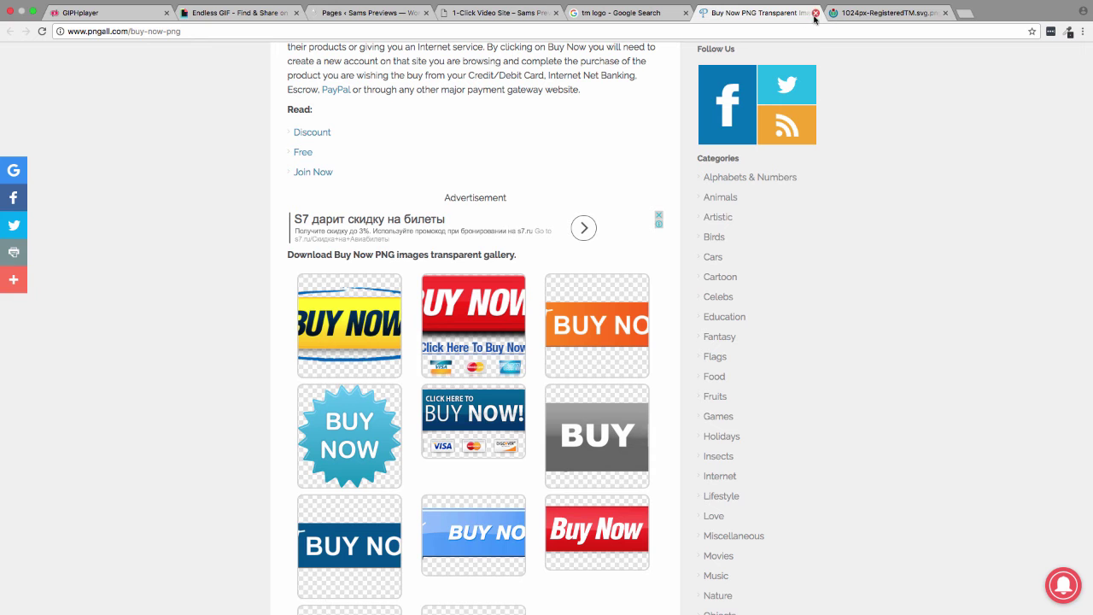
{"action": "left_click", "coordinate": [853, 13]}
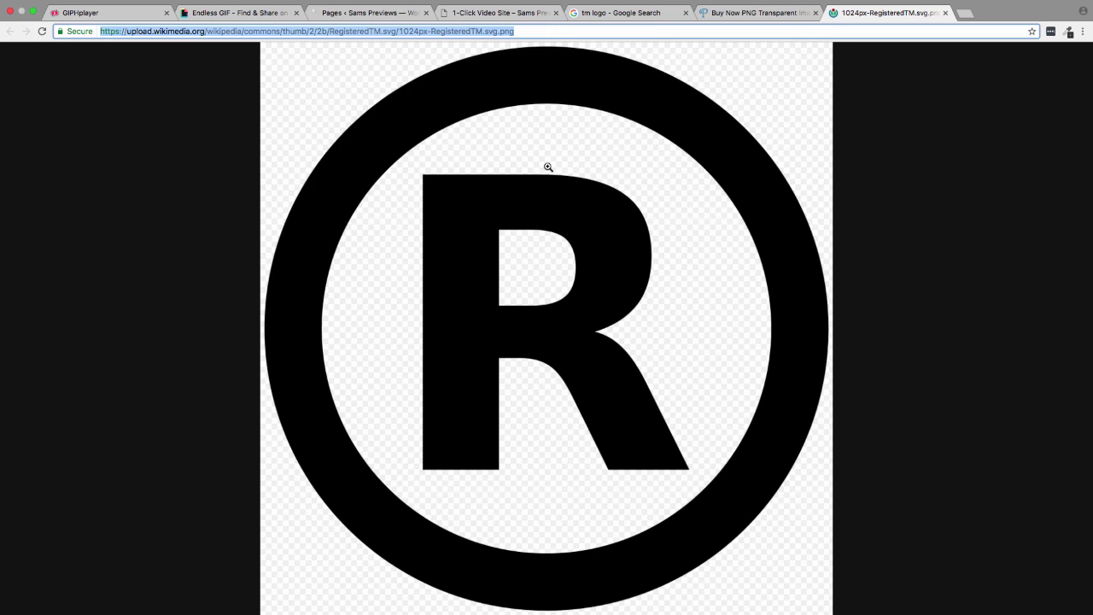
{"action": "right_click", "coordinate": [511, 34]}
{"action": "left_click", "coordinate": [517, 54]}
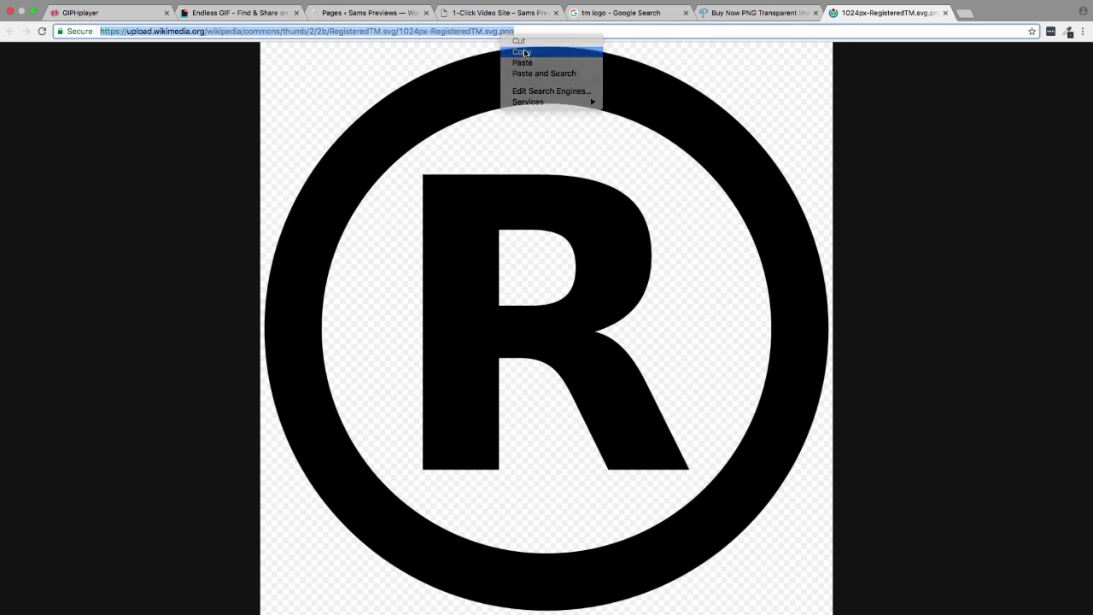
{"action": "left_click", "coordinate": [117, 17]}
{"action": "left_click", "coordinate": [701, 350]}
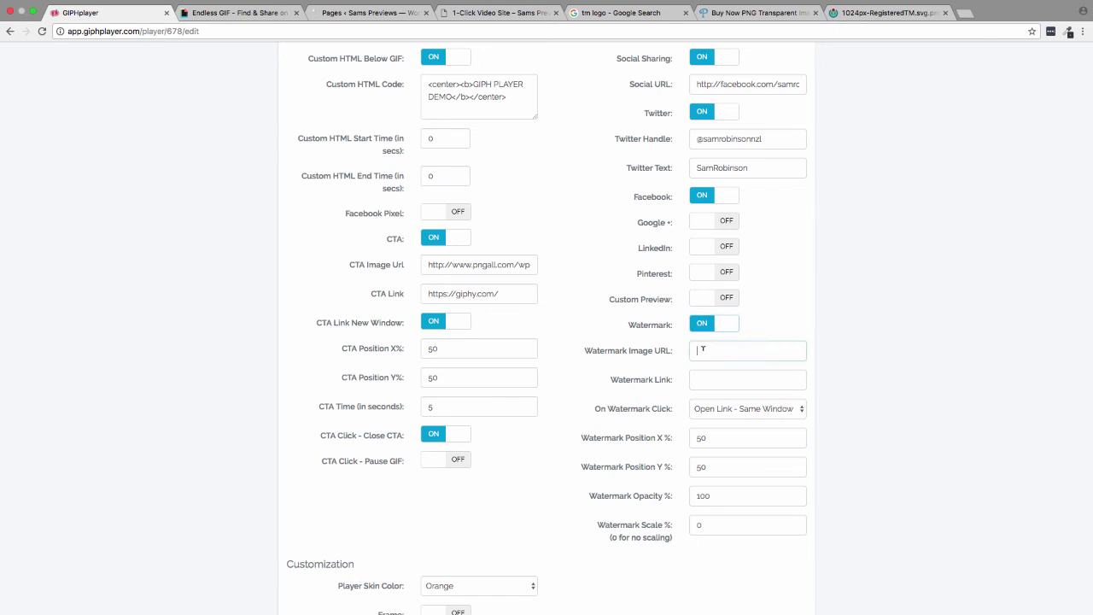
{"action": "key", "text": "super+v"}
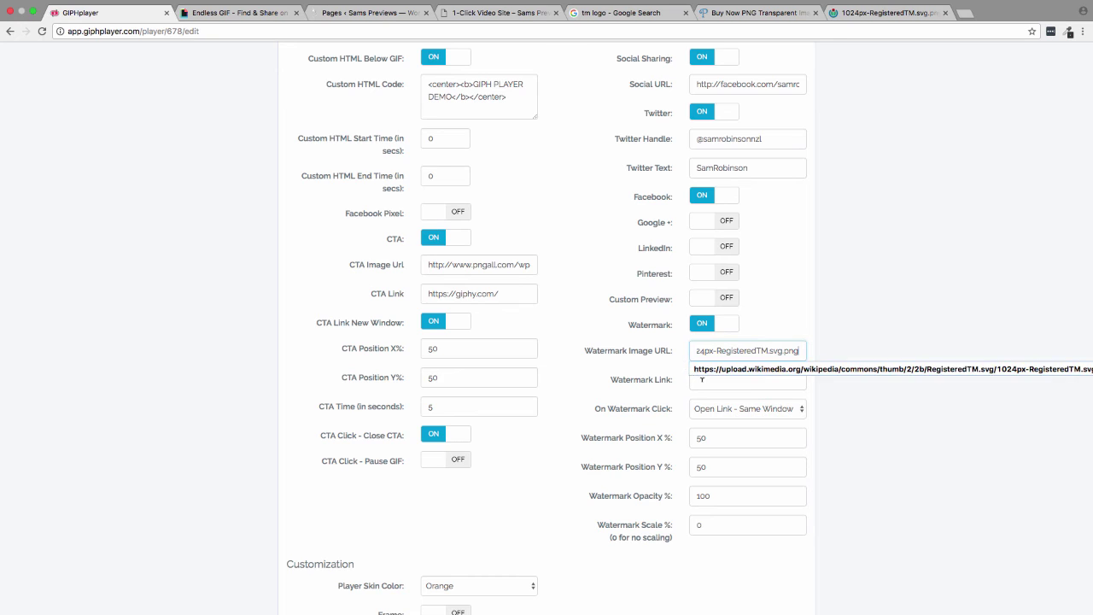
{"action": "left_click", "coordinate": [714, 381]}
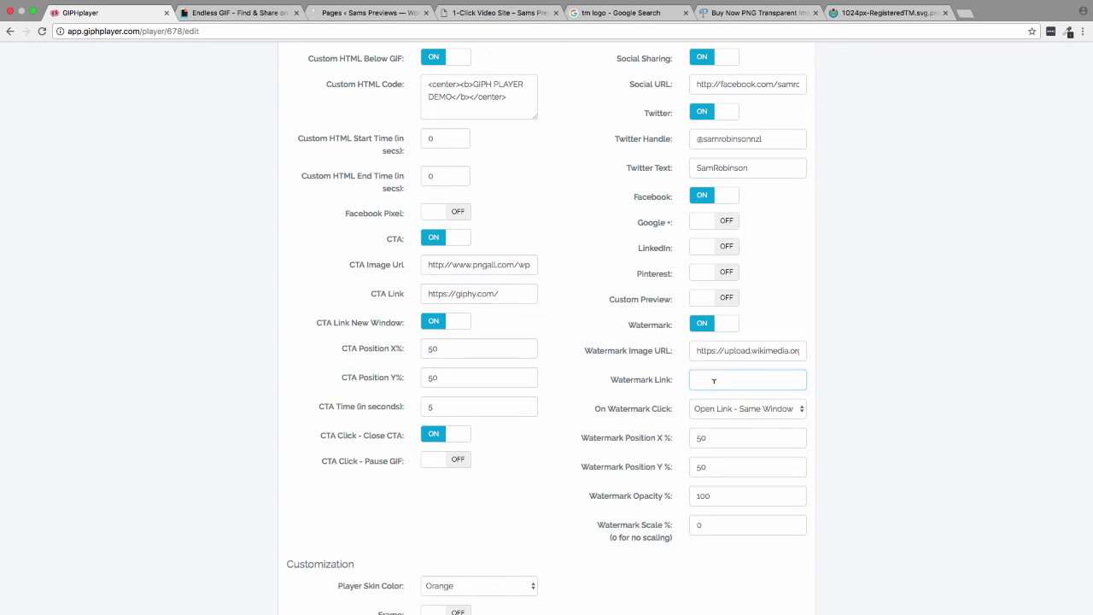
{"action": "left_click", "coordinate": [256, 14]}
{"action": "left_click", "coordinate": [175, 31]}
{"action": "left_click_drag", "start_coordinate": [167, 32], "coordinate": [96, 32]}
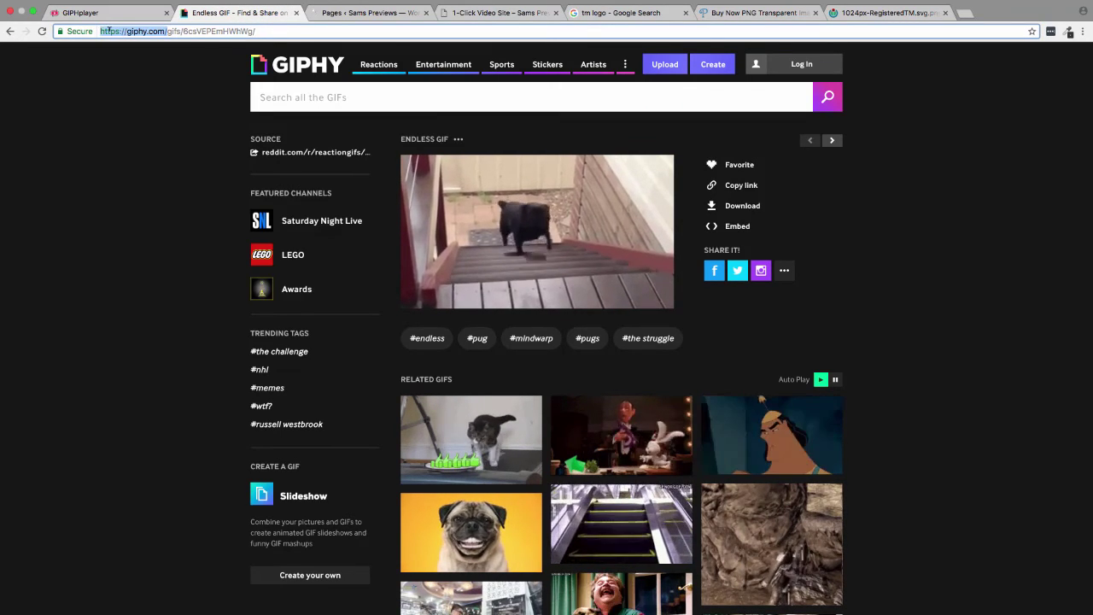
{"action": "key", "text": "ctrl+shift+Tab"}
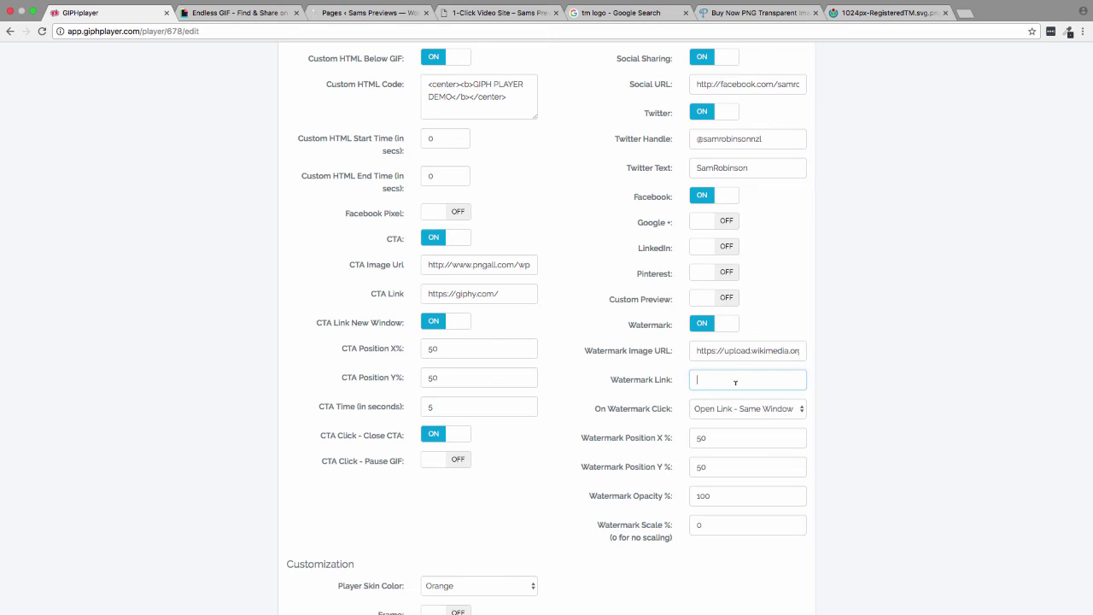
{"action": "key", "text": "ctrl+v"}
{"action": "left_click", "coordinate": [776, 406]}
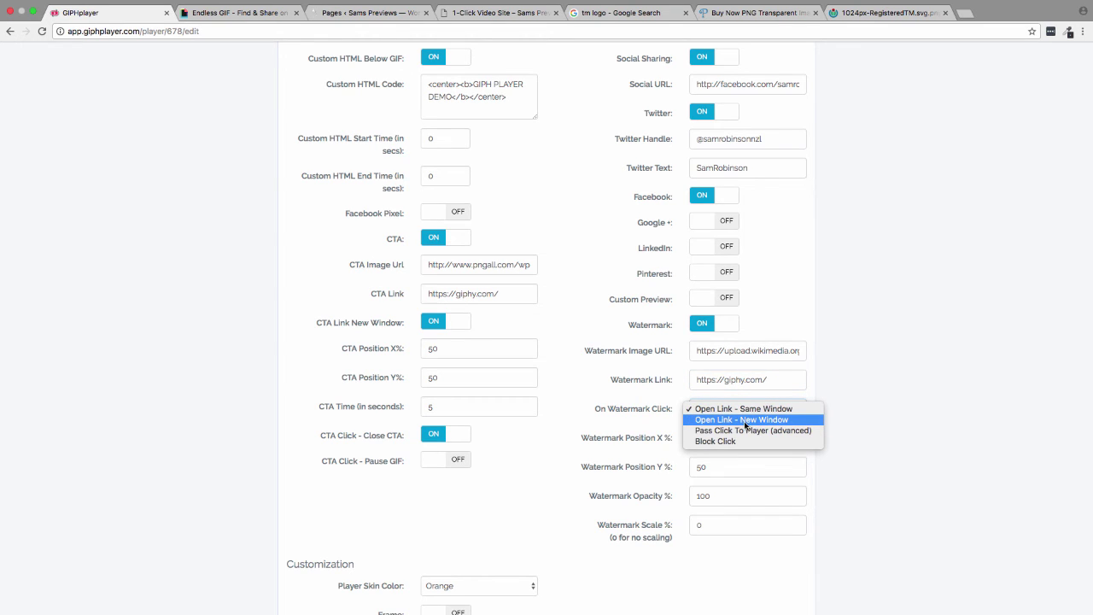
{"action": "left_click", "coordinate": [746, 420]}
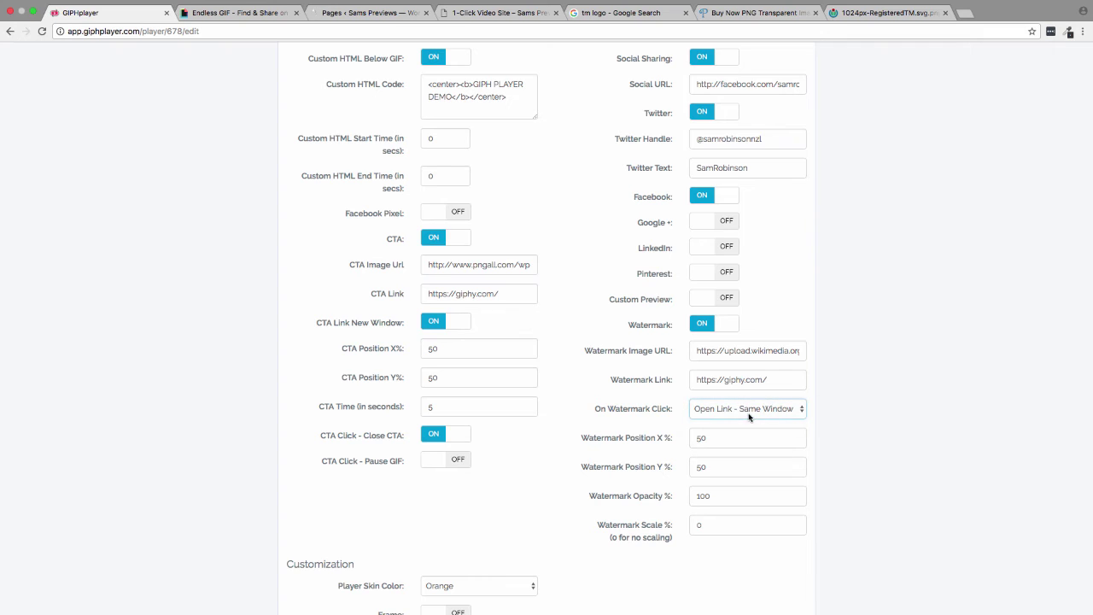
- Position the watermark at 25% X and 25% Y with scale 30
{"action": "left_click_drag", "start_coordinate": [730, 437], "coordinate": [683, 439]}
{"action": "left_click_drag", "start_coordinate": [713, 472], "coordinate": [668, 468]}
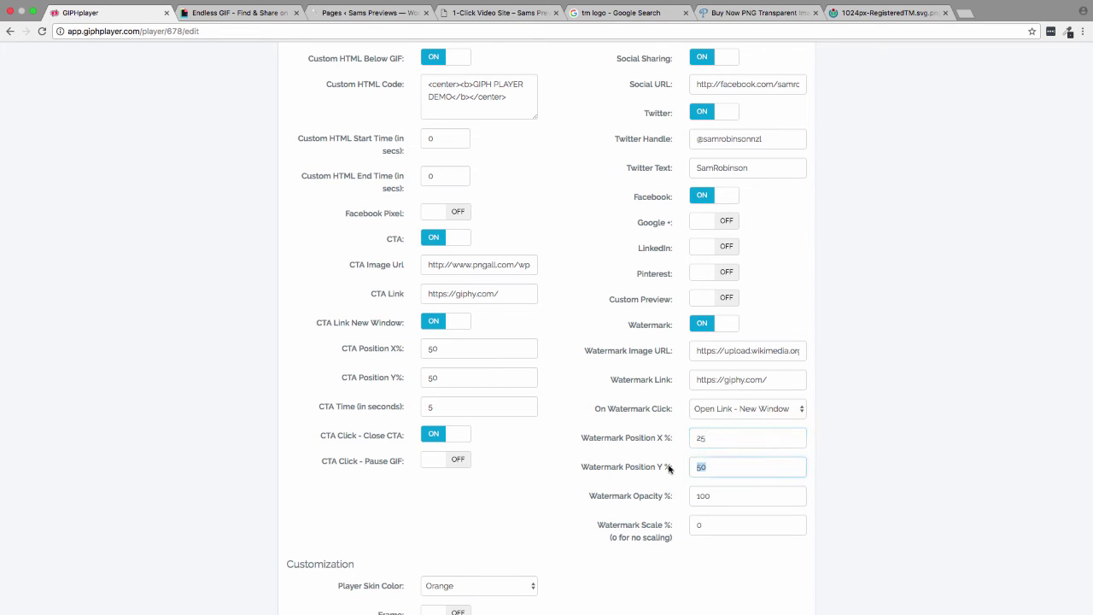
{"action": "type", "text": "25"}
{"action": "left_click_drag", "start_coordinate": [713, 522], "coordinate": [672, 527]}
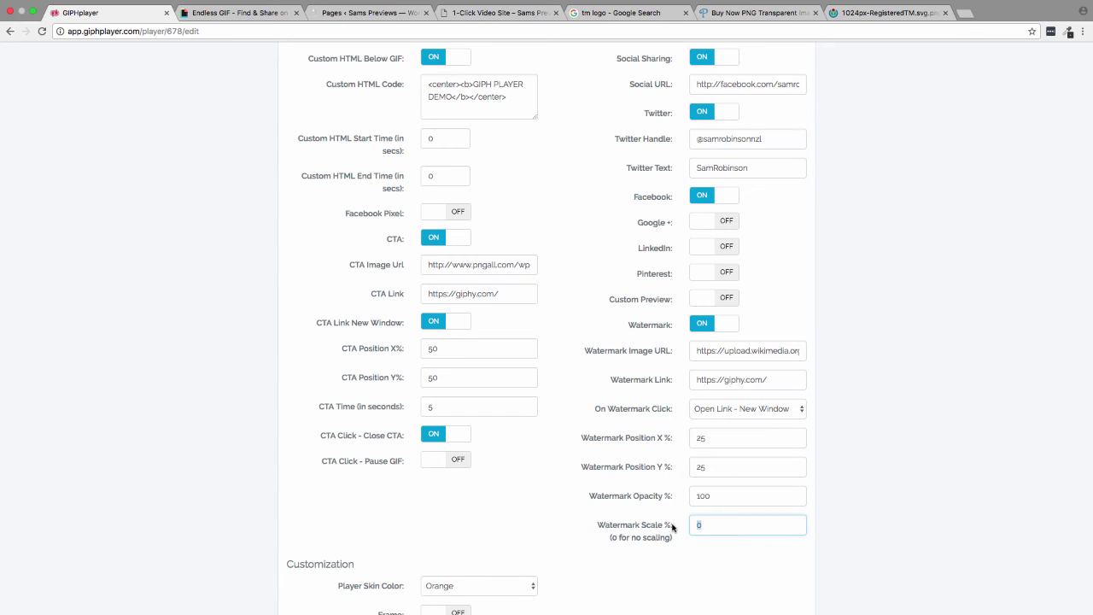
{"action": "left_click_drag", "start_coordinate": [725, 521], "coordinate": [680, 531]}
{"action": "left_click", "coordinate": [564, 520]}
{"action": "scroll", "coordinate": [617, 534], "scroll_direction": "down", "scroll_amount": 2}
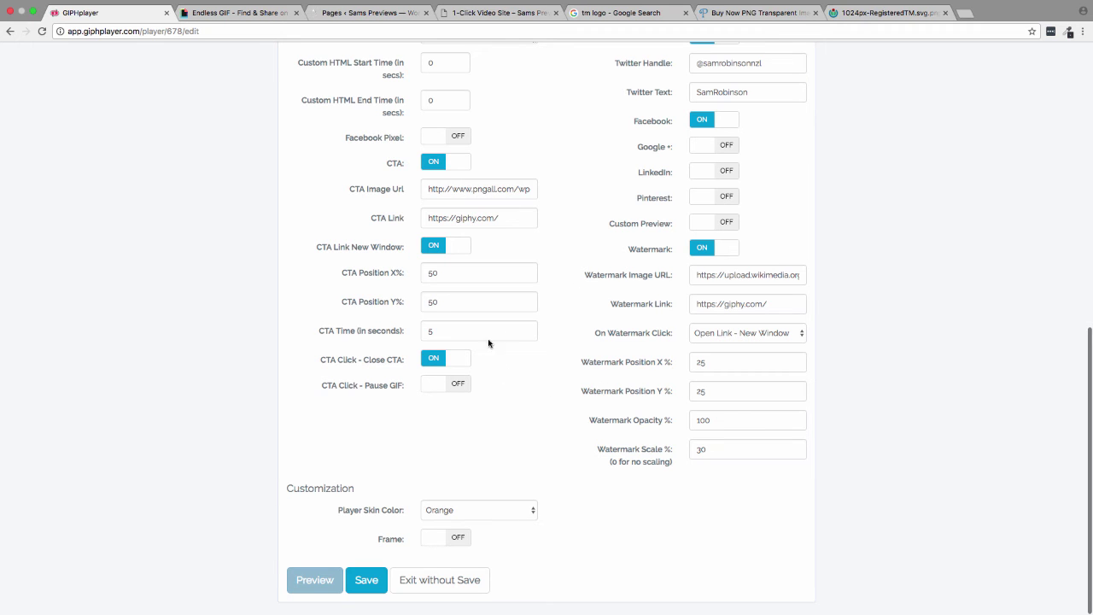
- Save the player, reload the live 1-Click Video Site page, and play the pug GIF
{"action": "left_click", "coordinate": [368, 581]}
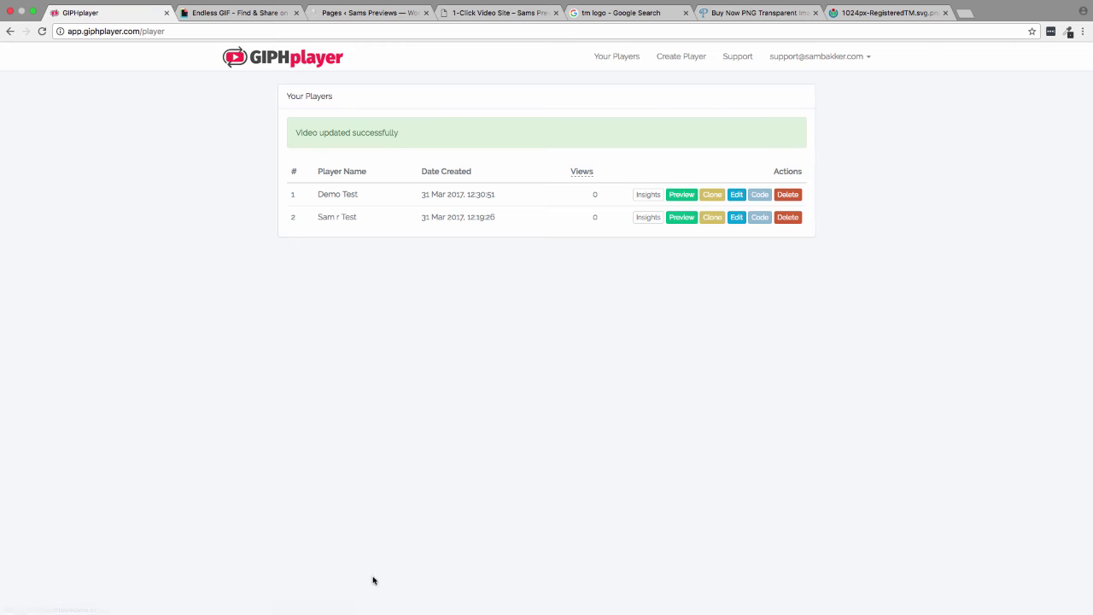
{"action": "left_click", "coordinate": [463, 12]}
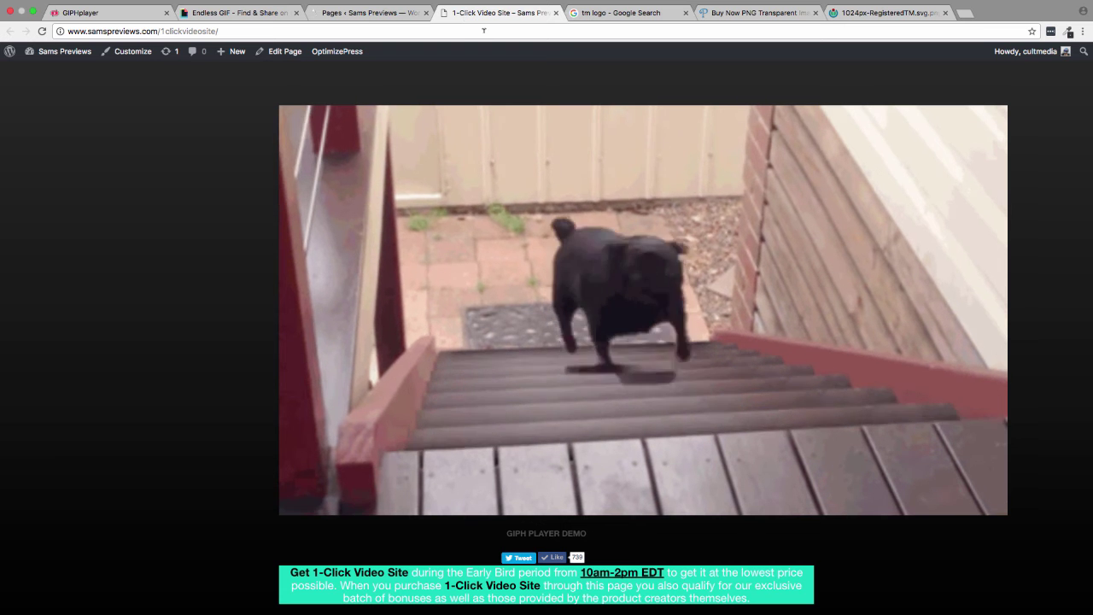
{"action": "key", "text": "Return"}
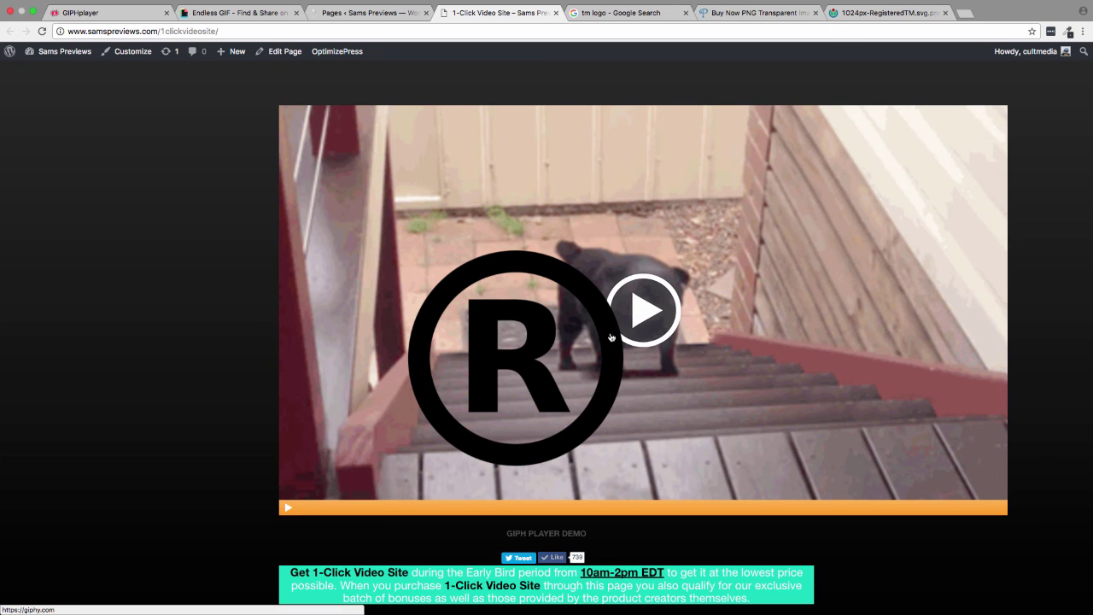
{"action": "left_click", "coordinate": [670, 310]}
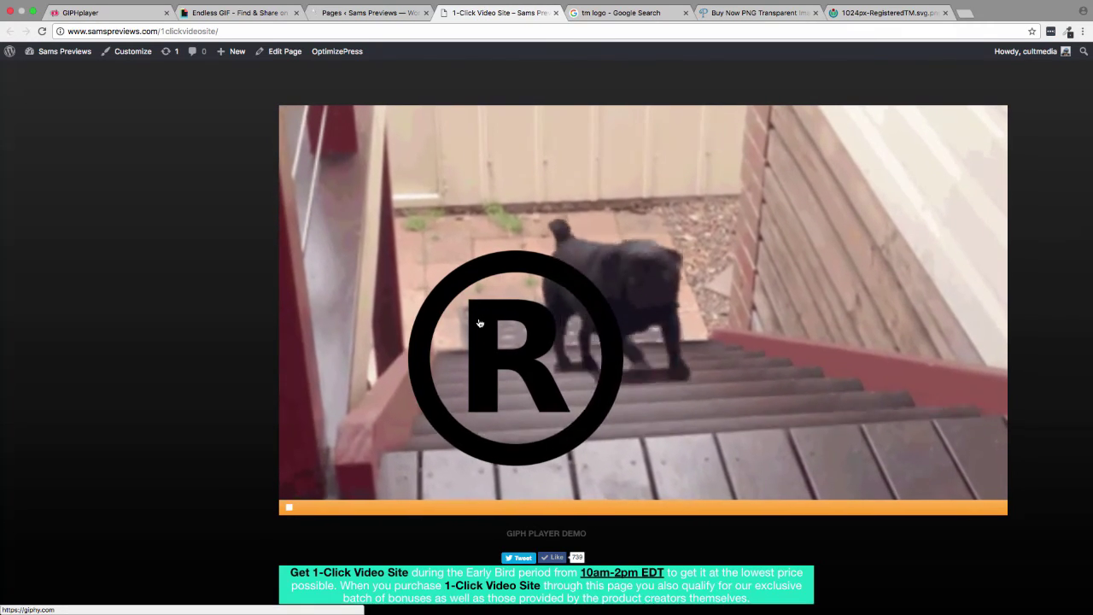
- Confirm the ® watermark opens giphy.com, close that tab, and return to GIPHplayer
{"action": "left_click", "coordinate": [479, 323]}
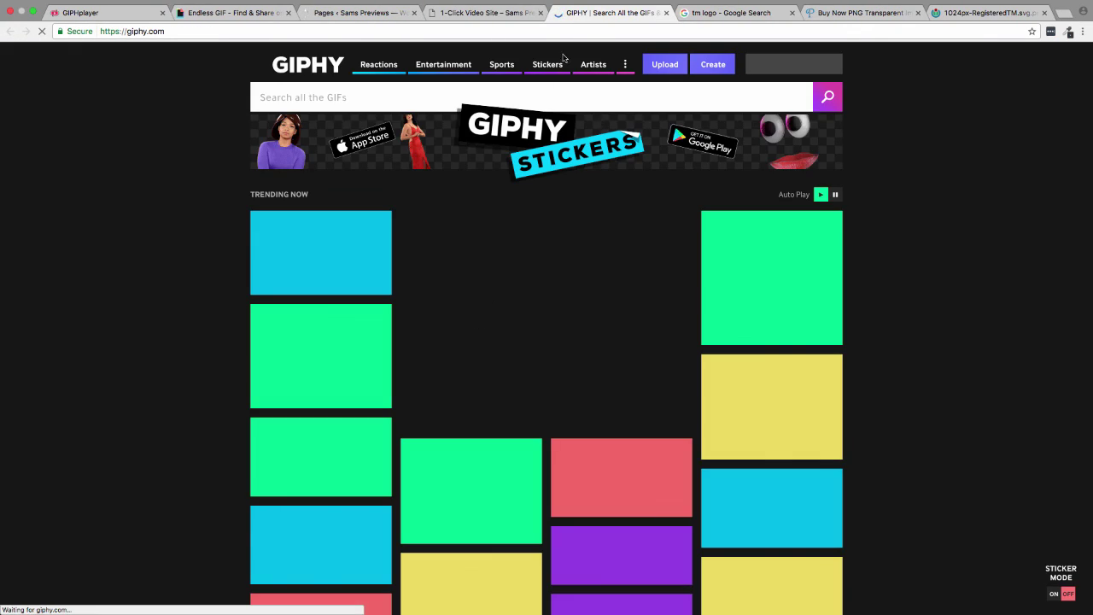
{"action": "left_click", "coordinate": [666, 13]}
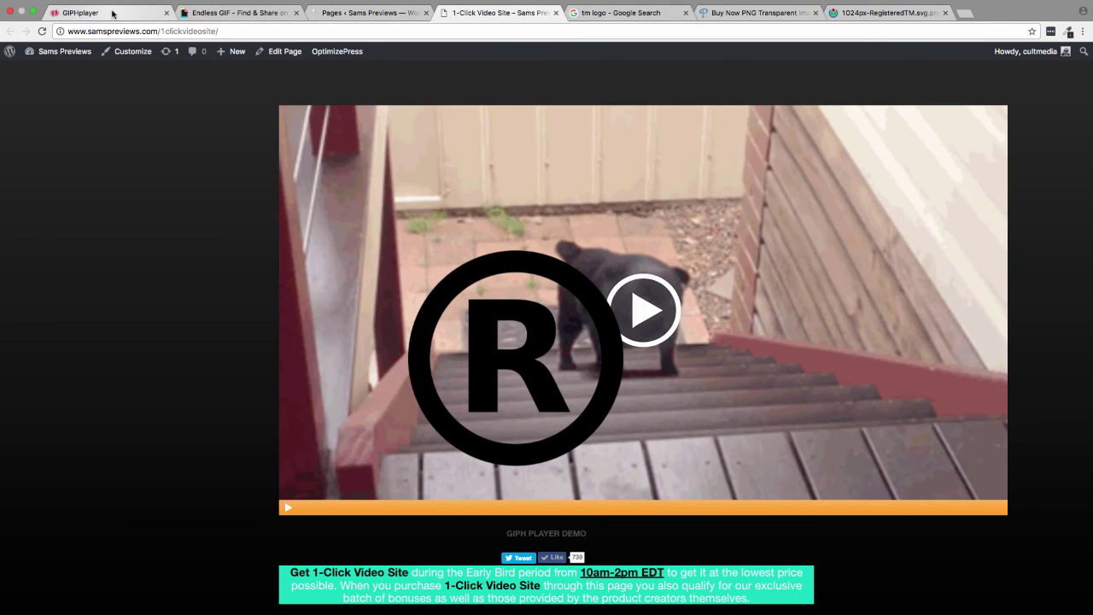
{"action": "left_click", "coordinate": [113, 13]}
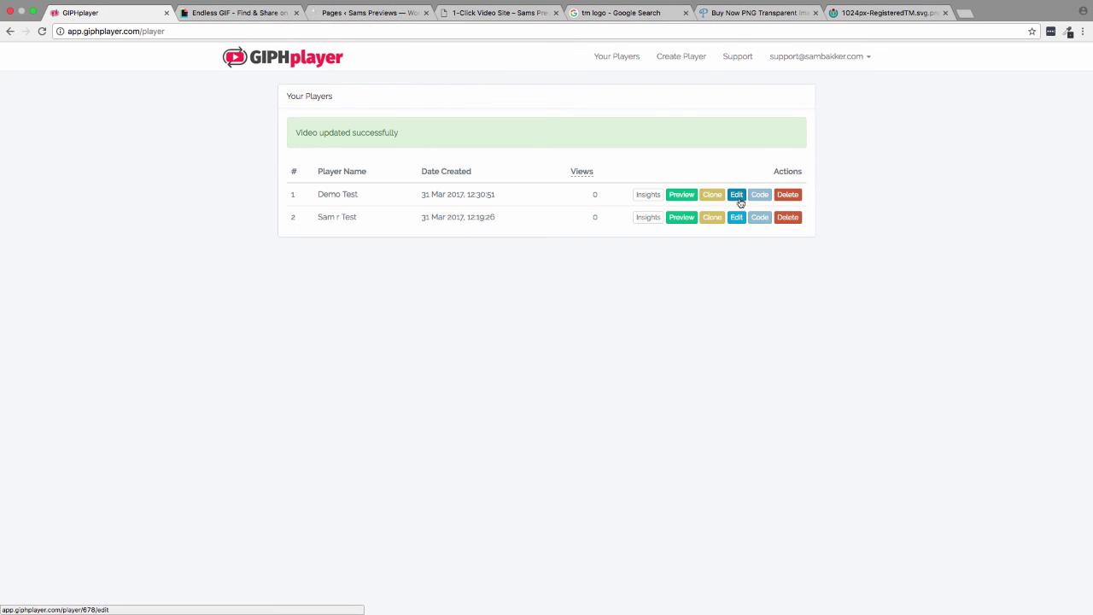
- Give Demo Test's watermark opacity 30, X and Y position 10, scale 80, and save
{"action": "left_click", "coordinate": [738, 199]}
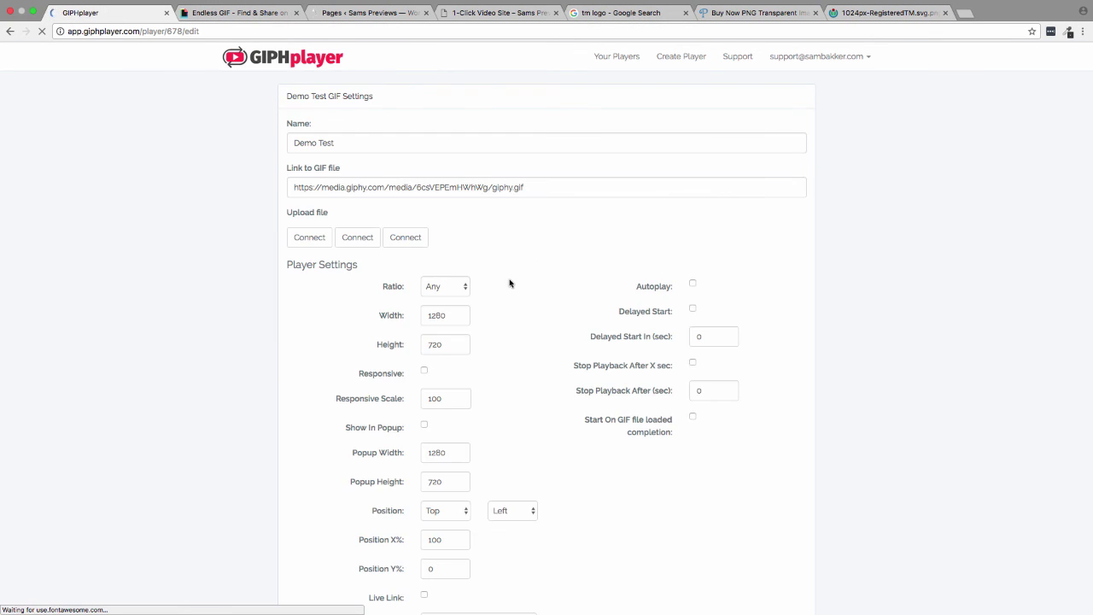
{"action": "scroll", "coordinate": [512, 283], "scroll_direction": "down", "scroll_amount": 10}
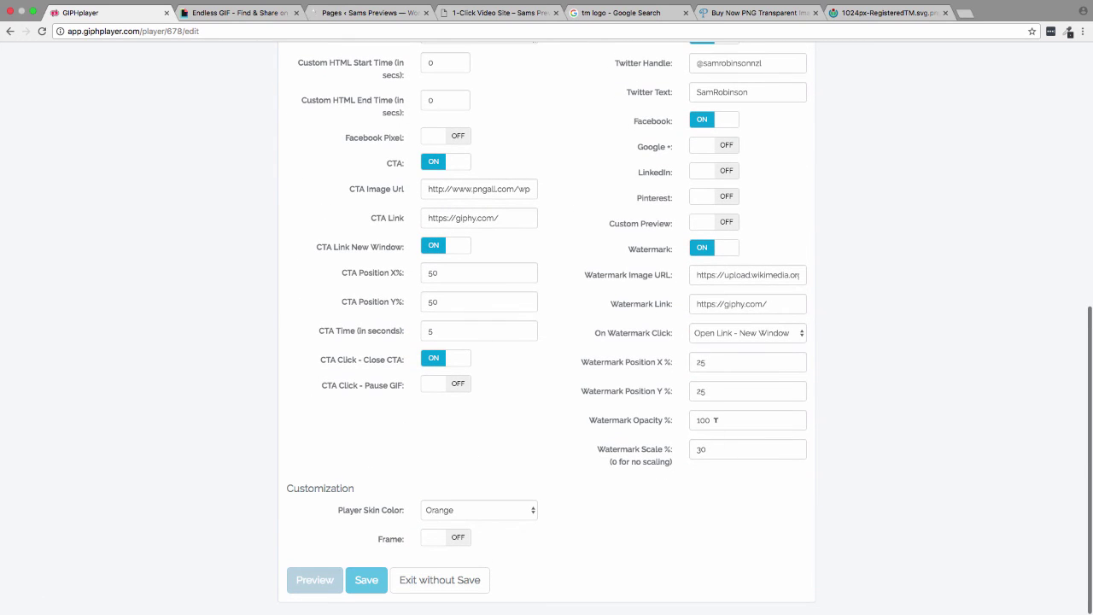
{"action": "left_click_drag", "start_coordinate": [715, 419], "coordinate": [652, 420]}
{"action": "type", "text": "30"}
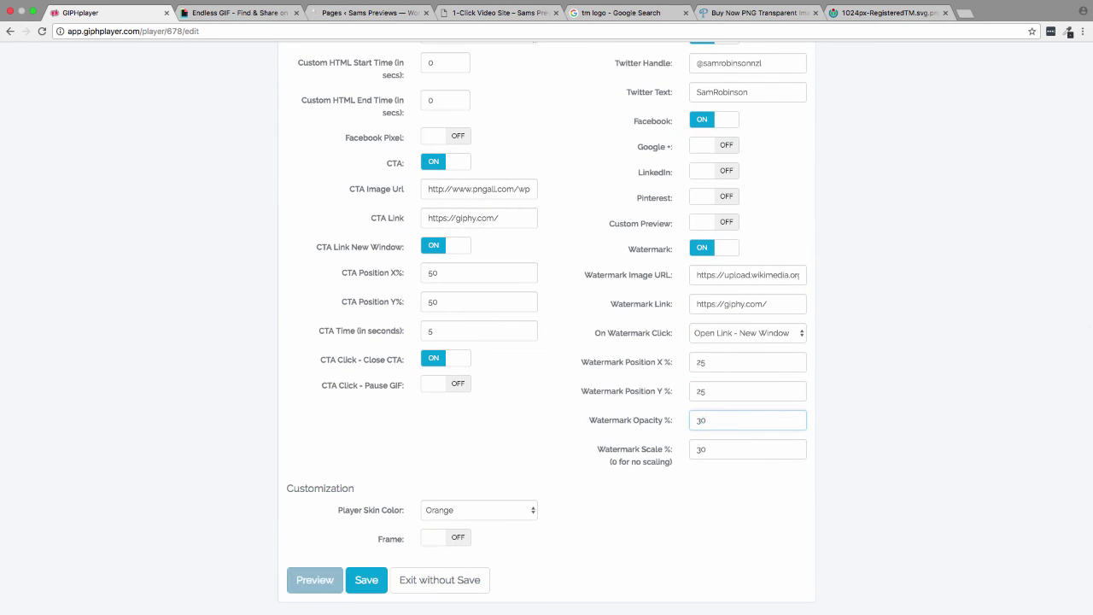
{"action": "left_click_drag", "start_coordinate": [719, 394], "coordinate": [677, 393]}
{"action": "type", "text": "10"}
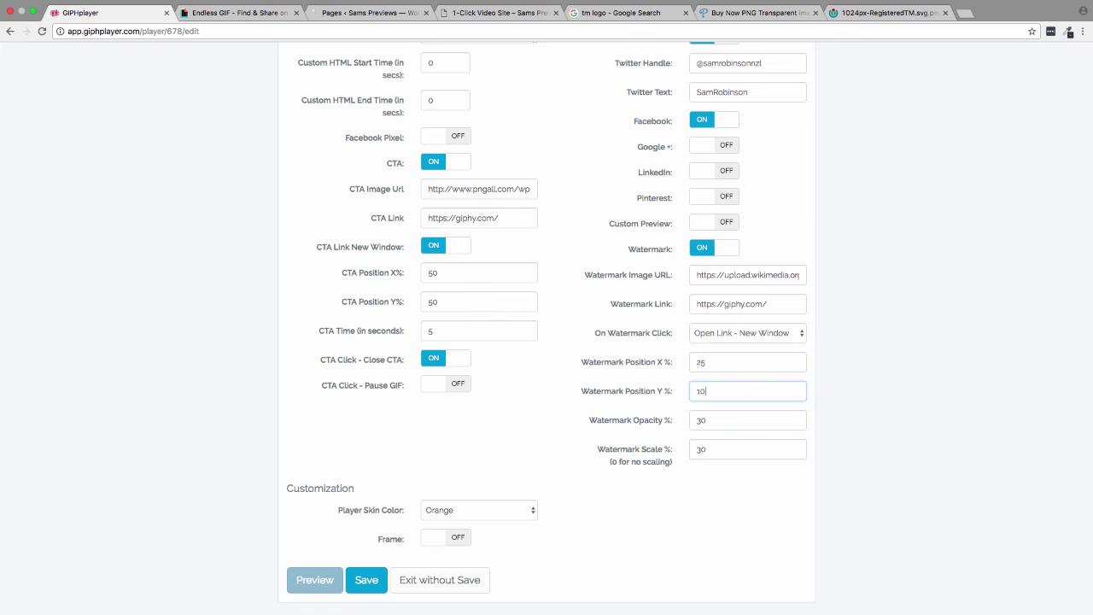
{"action": "left_click", "coordinate": [732, 361]}
{"action": "left_click_drag", "start_coordinate": [710, 362], "coordinate": [668, 365]}
{"action": "type", "text": "10"}
{"action": "left_click", "coordinate": [707, 447]}
{"action": "type", "text": "1"}
{"action": "left_click_drag", "start_coordinate": [707, 447], "coordinate": [679, 451]}
{"action": "type", "text": "8"}
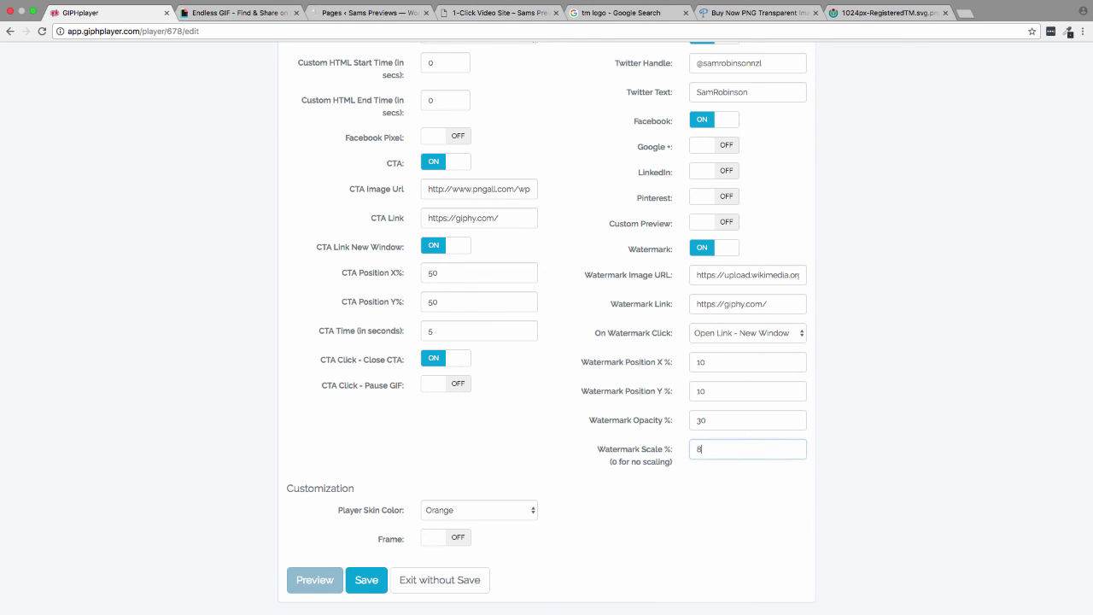
{"action": "type", "text": "0"}
{"action": "left_click", "coordinate": [370, 584]}
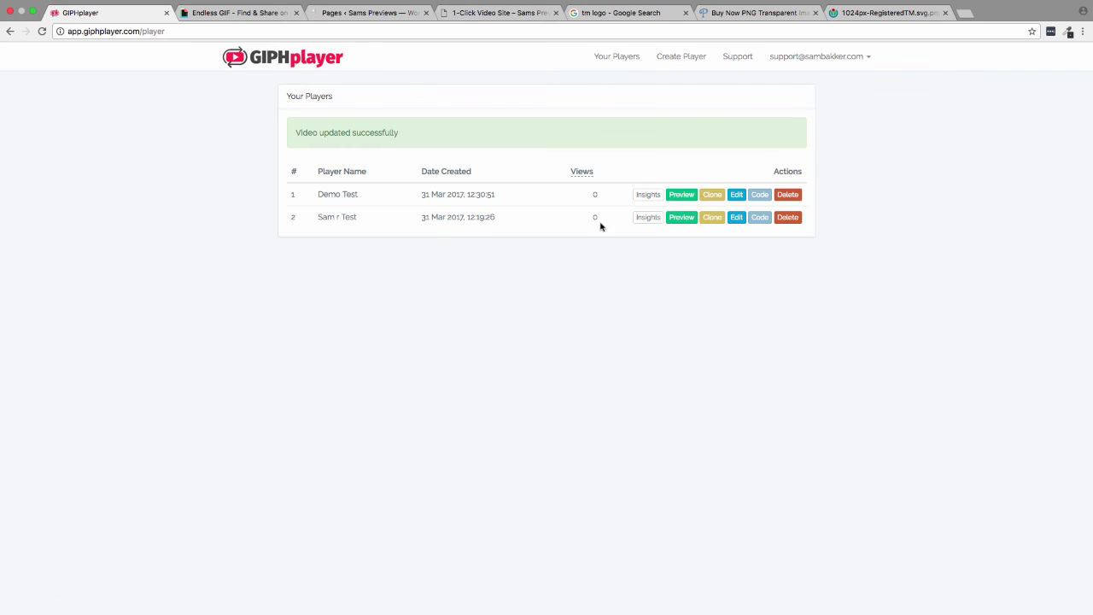
- Preview Demo Test in a new tab showing the faint ® watermark, then return to the list
{"action": "left_click", "coordinate": [681, 194]}
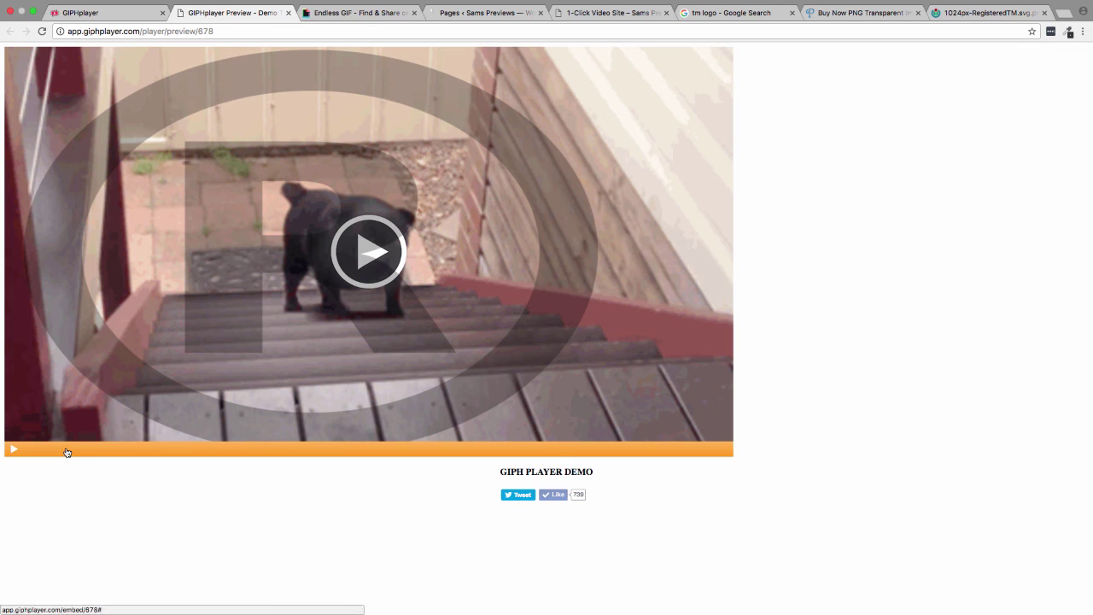
{"action": "left_click", "coordinate": [136, 13]}
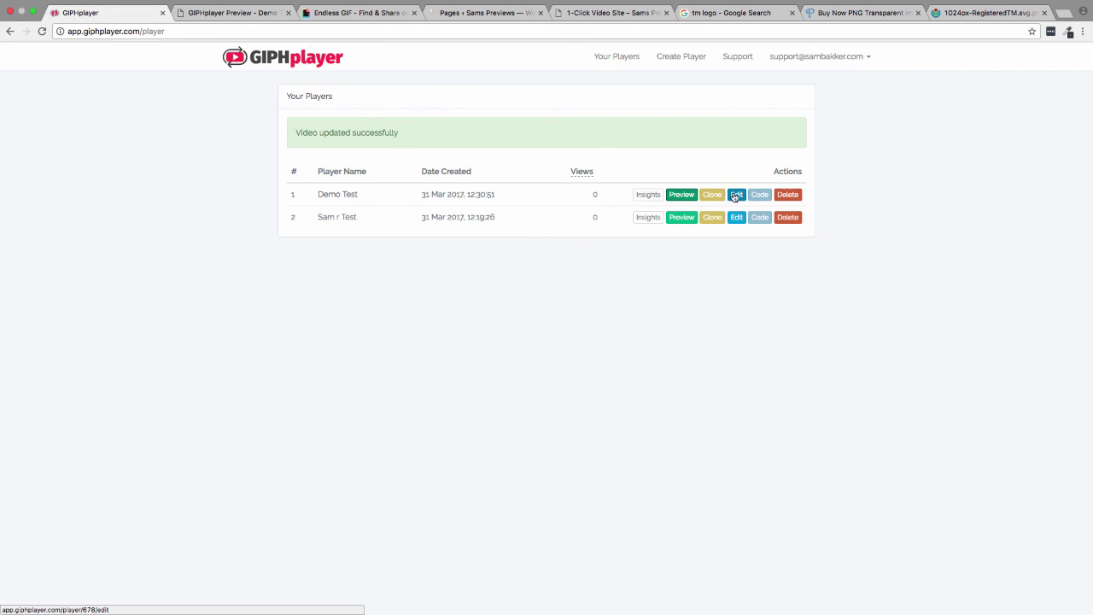
- Edit Demo Test and toggle Facebook Pixel ON, leaving an empty code field and 0 start/end times
{"action": "left_click", "coordinate": [735, 195]}
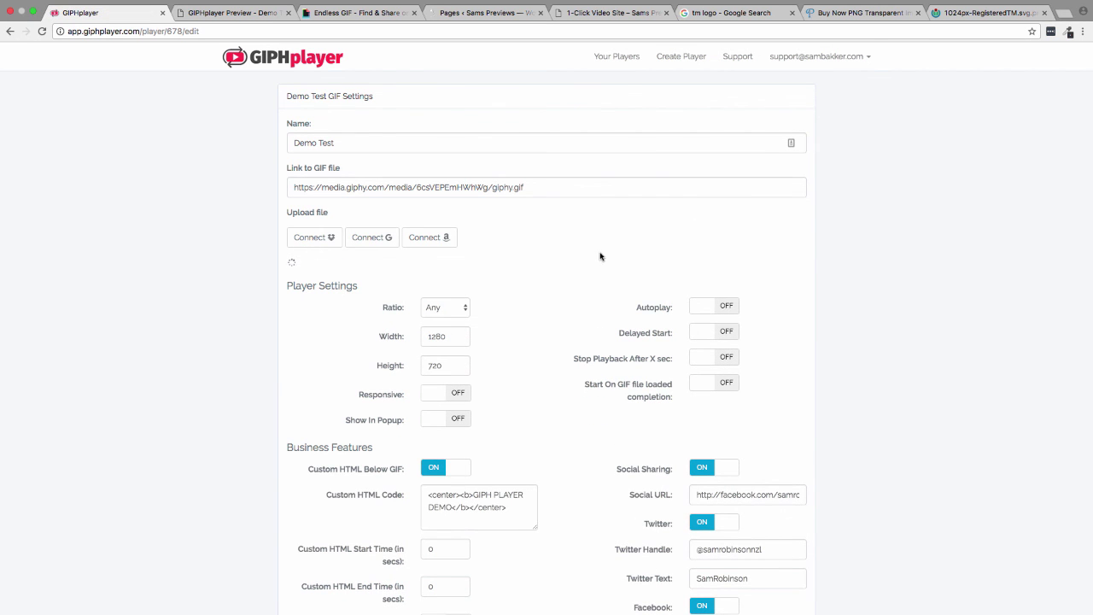
{"action": "scroll", "coordinate": [600, 254], "scroll_direction": "down", "scroll_amount": 5}
{"action": "scroll", "coordinate": [600, 254], "scroll_direction": "down", "scroll_amount": 3}
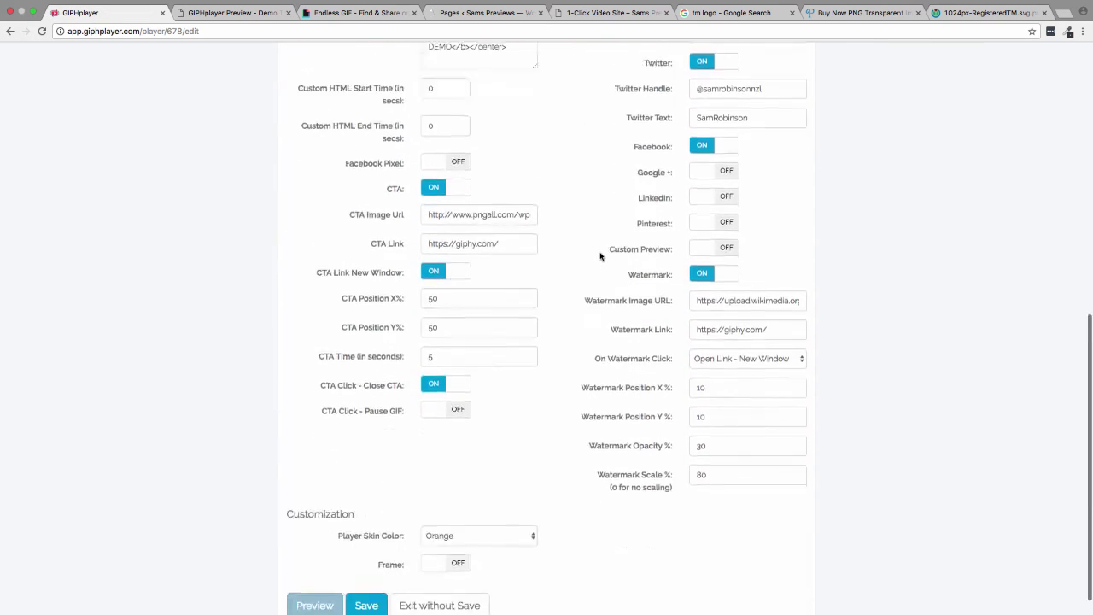
{"action": "scroll", "coordinate": [538, 224], "scroll_direction": "up", "scroll_amount": 1}
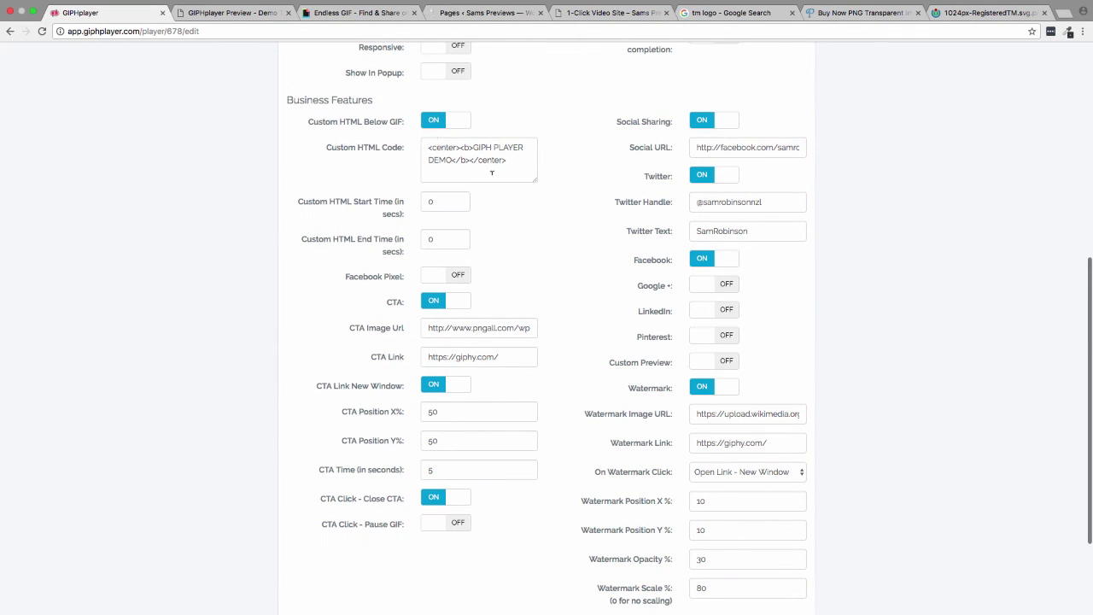
{"action": "left_click", "coordinate": [456, 276]}
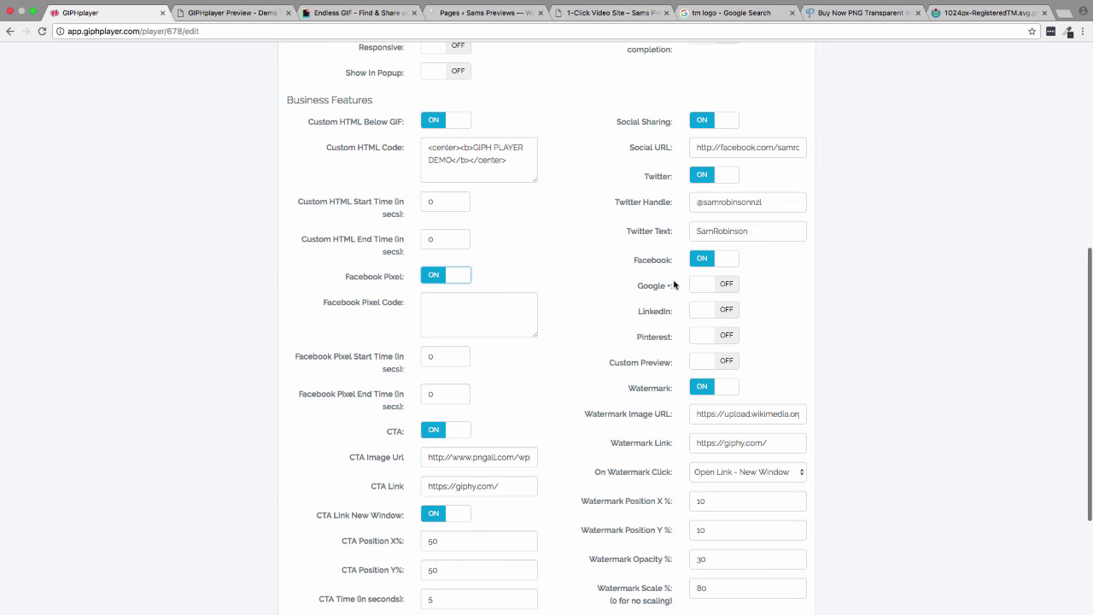
{"action": "scroll", "coordinate": [703, 285], "scroll_direction": "down", "scroll_amount": 3}
{"action": "scroll", "coordinate": [701, 286], "scroll_direction": "up", "scroll_amount": 10}
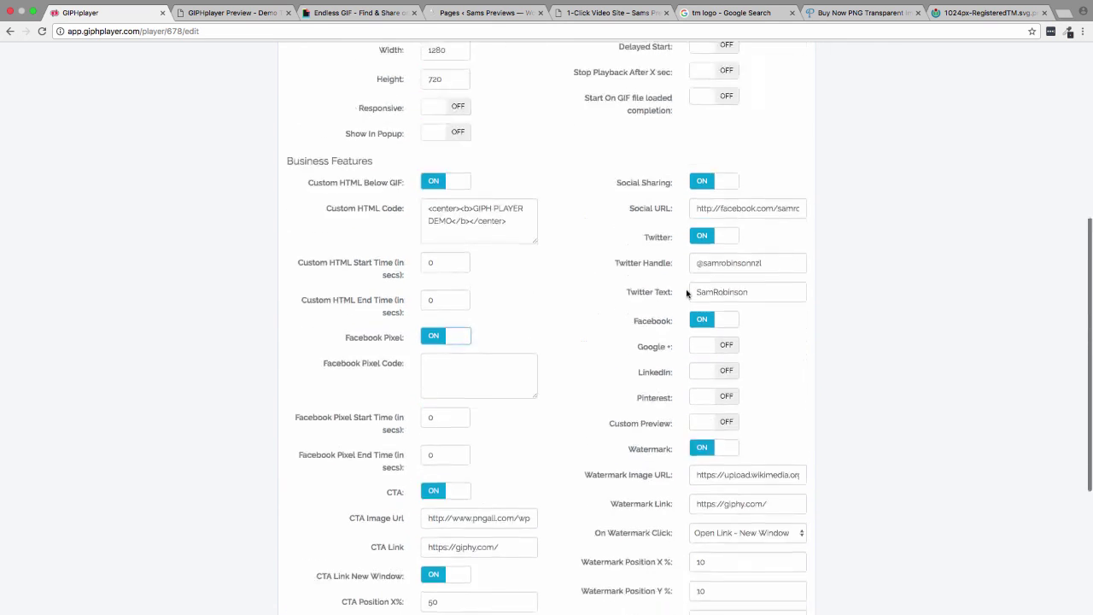